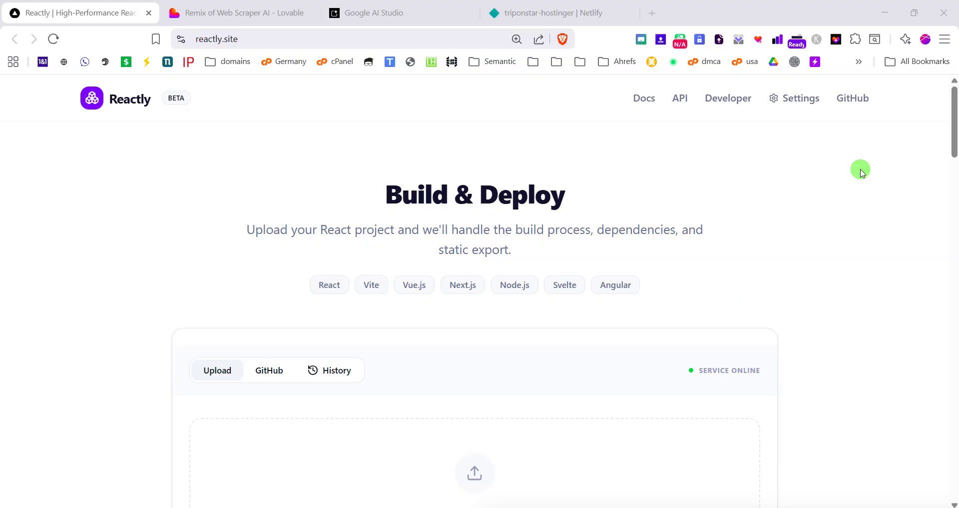
Switch to the Lovable project and view its source code files.
click(289, 6)
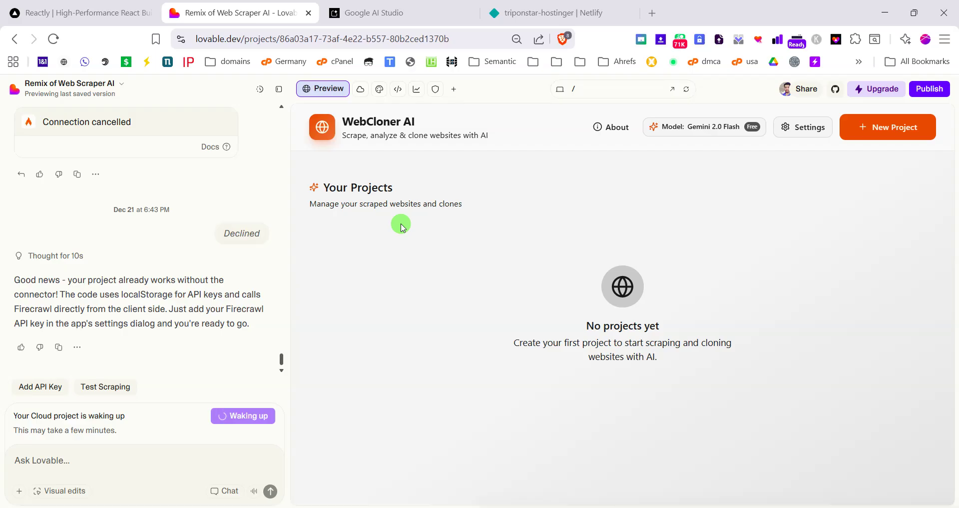
click(361, 90)
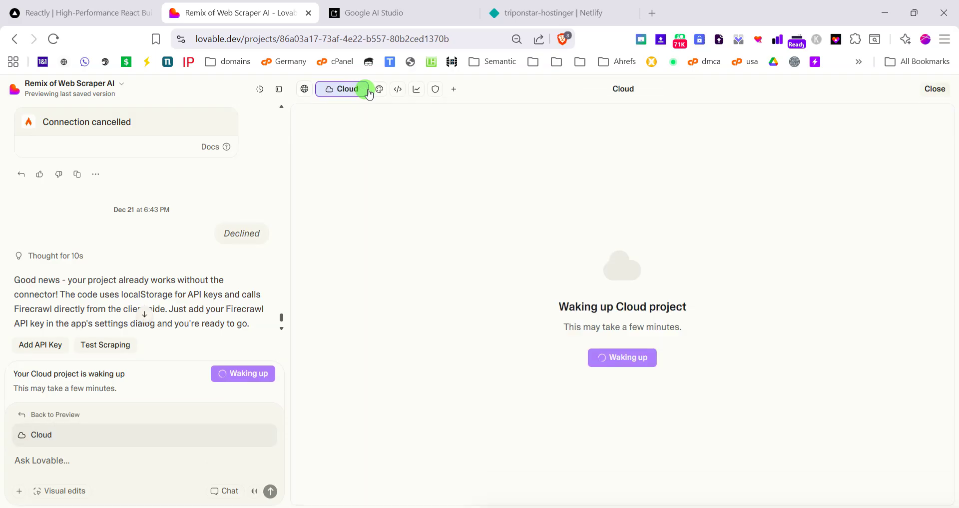
click(398, 89)
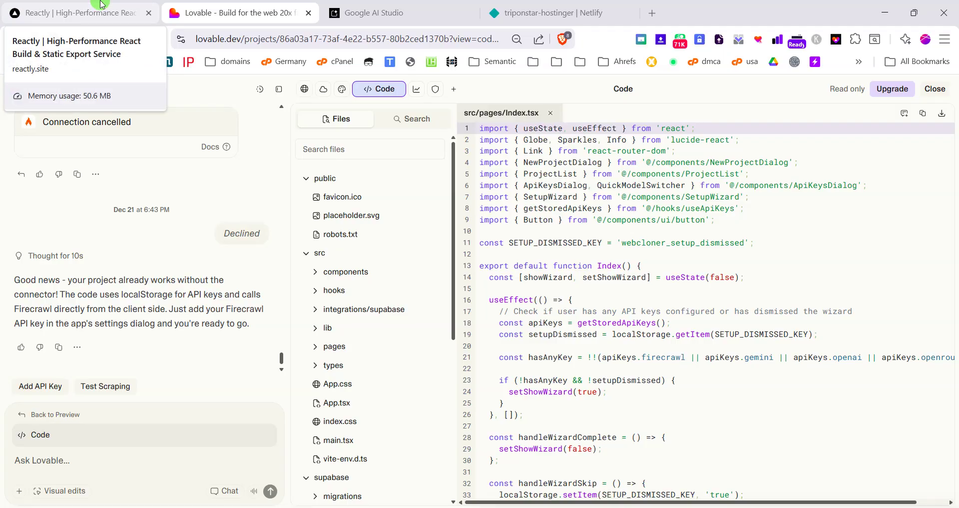
Switch to Reactly and examine its GitHub repository import option, including the repository URL field.
click(80, 5)
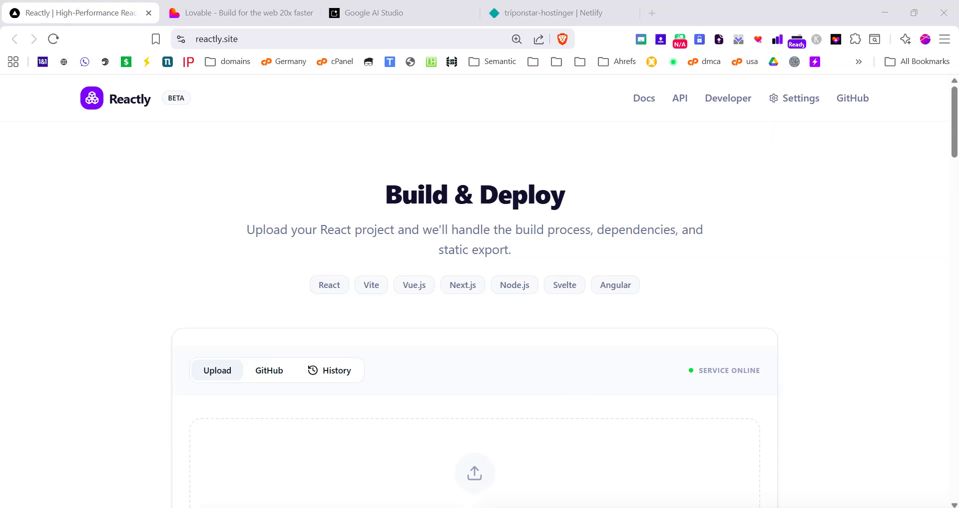
scroll(511, 336, down, 2)
scroll(493, 334, up, 2)
scroll(495, 334, down, 5)
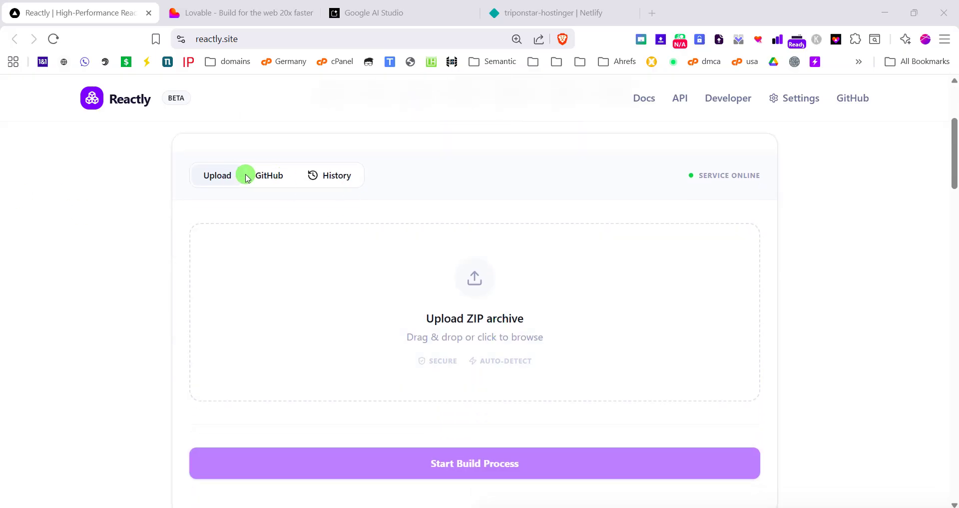
click(263, 173)
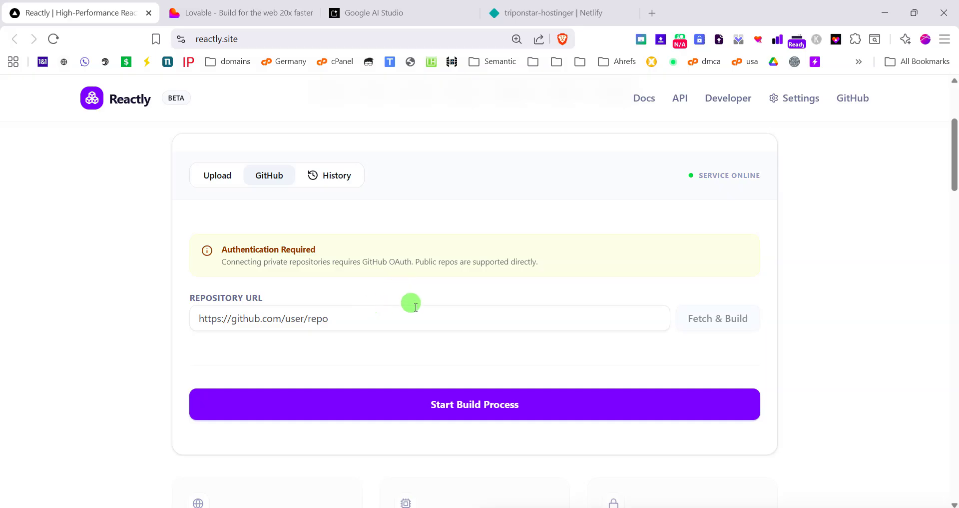
click(337, 316)
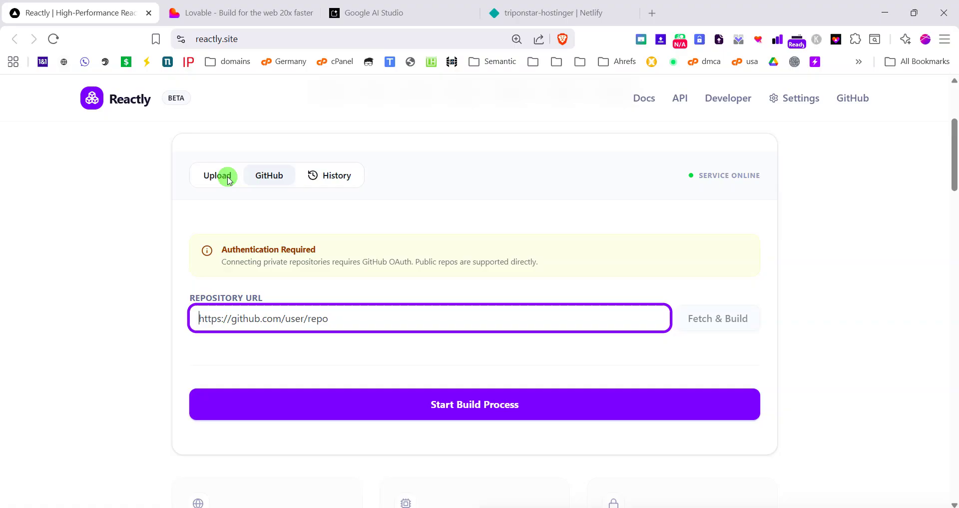
click(245, 4)
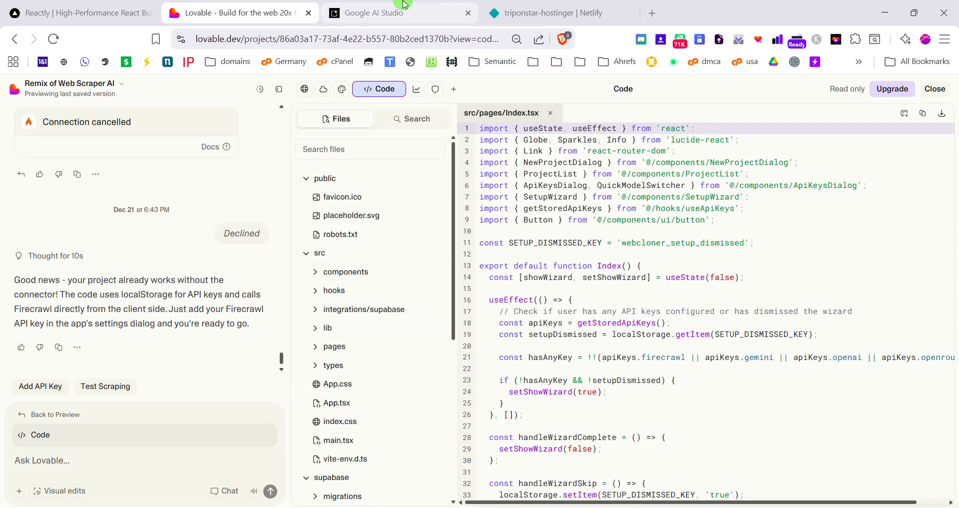
click(43, 6)
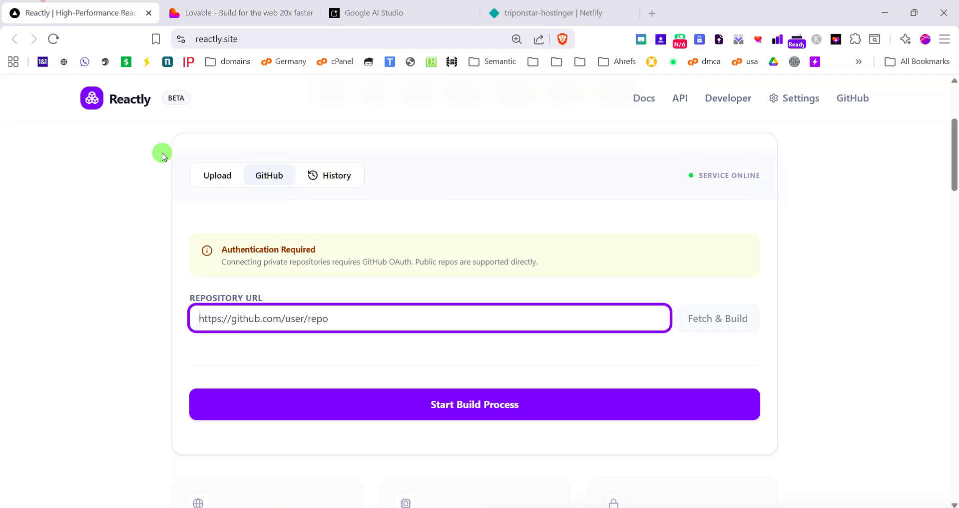
Return to Reactly's ZIP upload option and select notpad-lovable-export.zip from the Downloads folder as the project archive.
click(209, 175)
scroll(541, 367, down, 1)
scroll(435, 338, up, 5)
scroll(413, 278, down, 3)
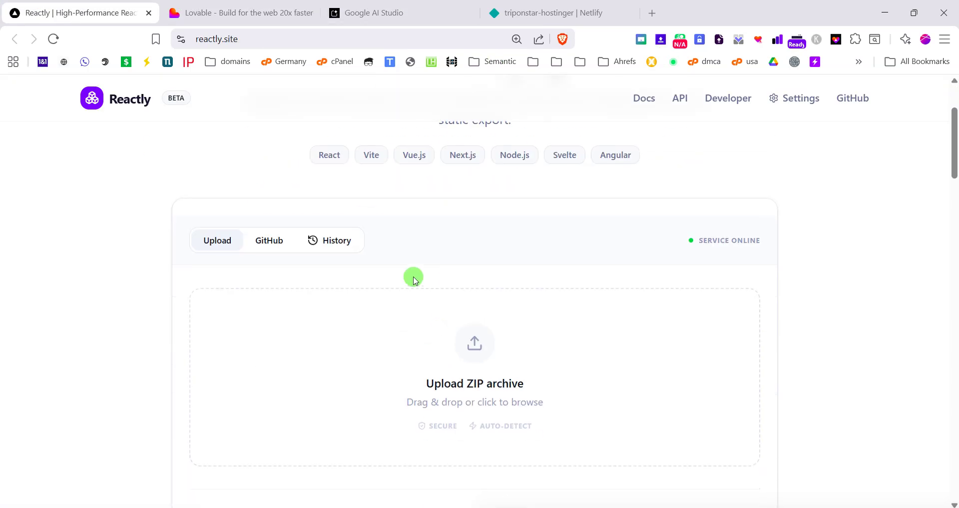
scroll(497, 342, down, 1)
click(441, 298)
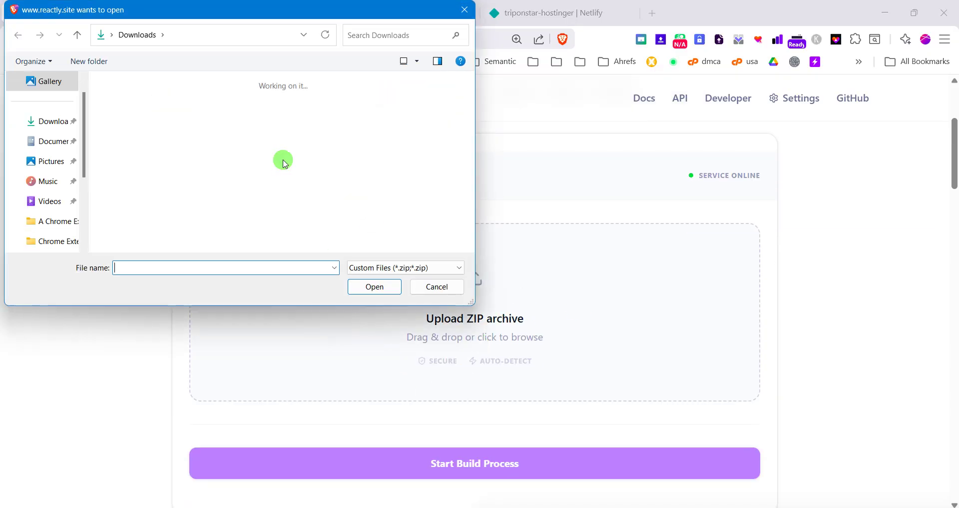
scroll(330, 173, down, 1)
scroll(350, 149, up, 1)
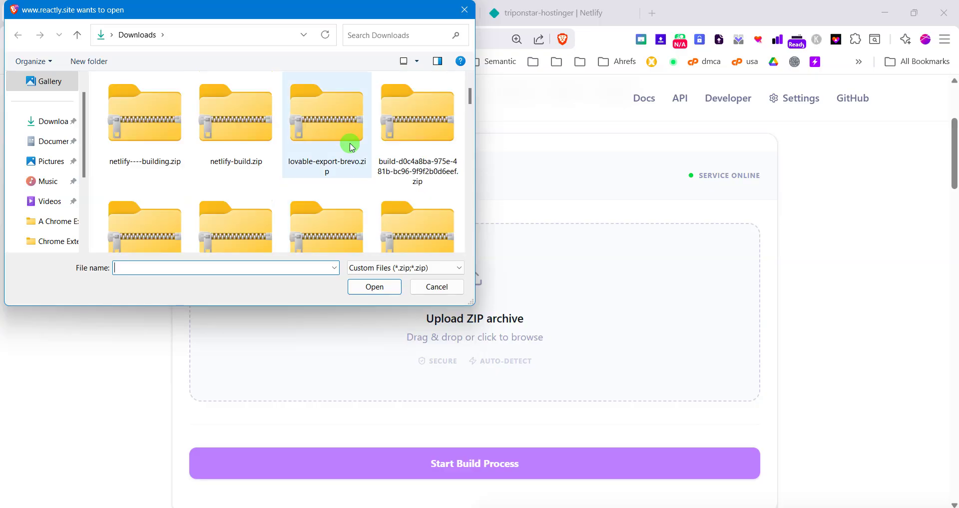
click(348, 138)
scroll(357, 234, down, 1)
scroll(335, 187, down, 1)
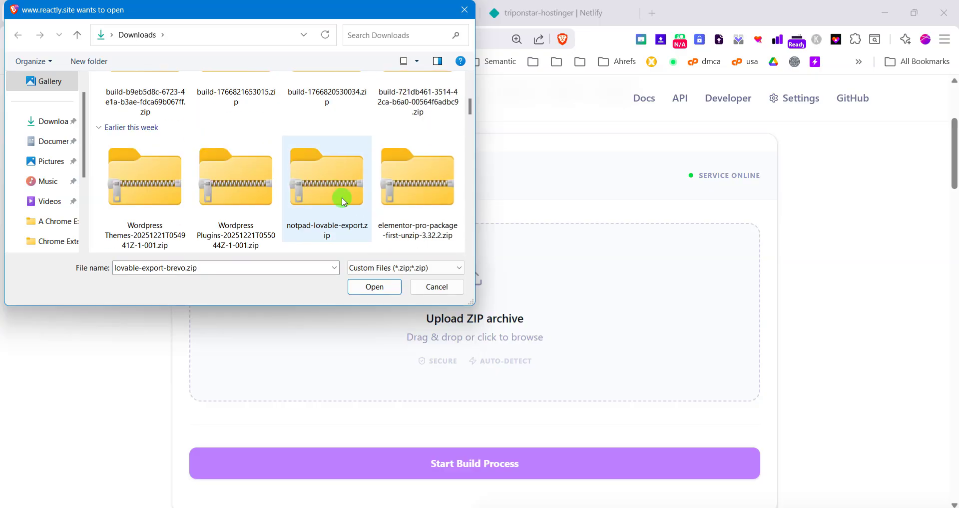
click(332, 190)
click(371, 287)
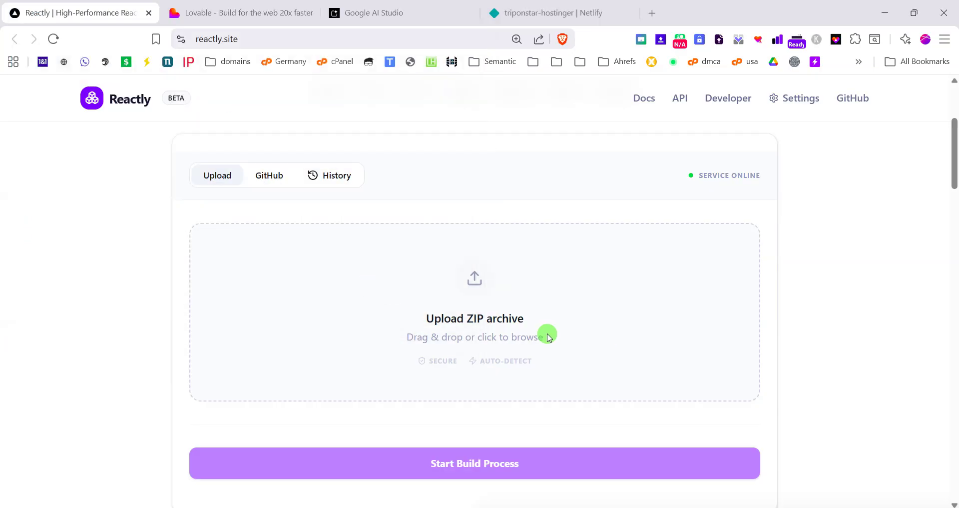
Start the build process for the uploaded archive and check the build log.
scroll(434, 287, down, 1)
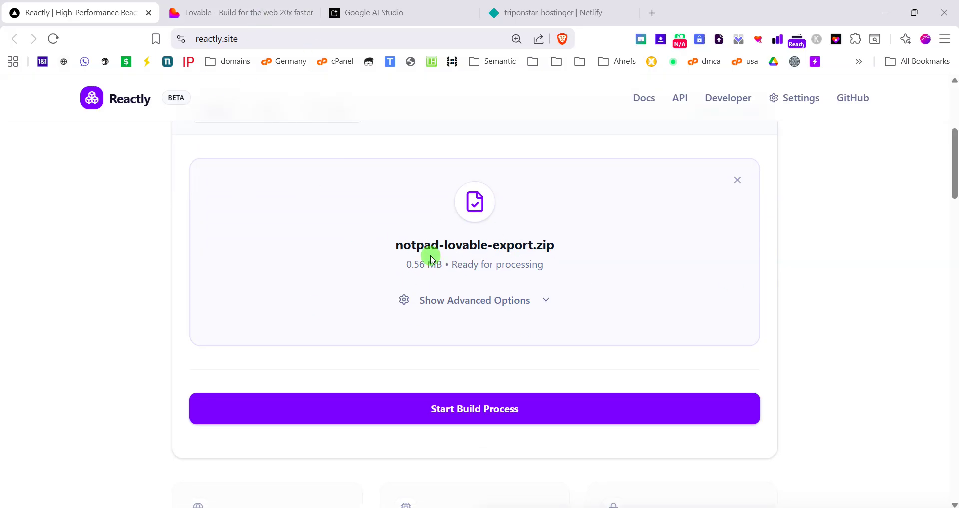
scroll(450, 345, down, 1)
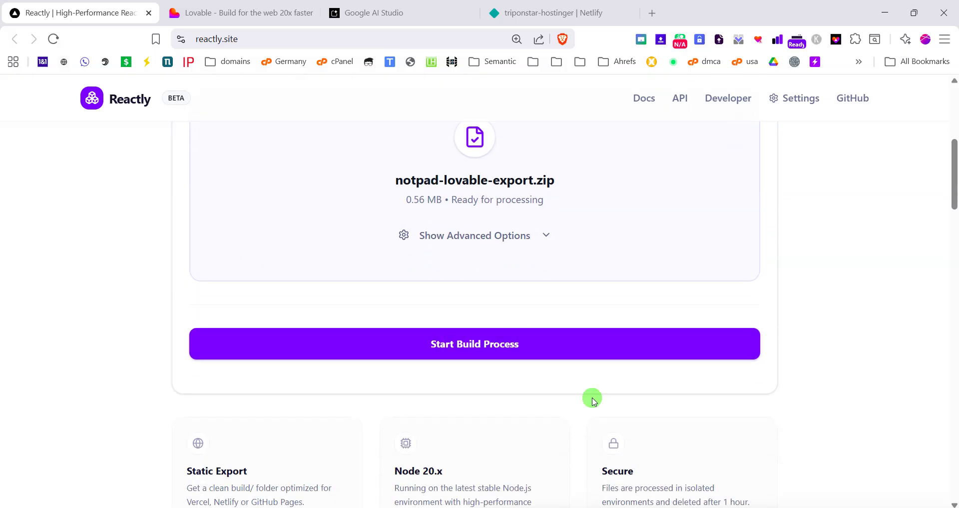
click(472, 344)
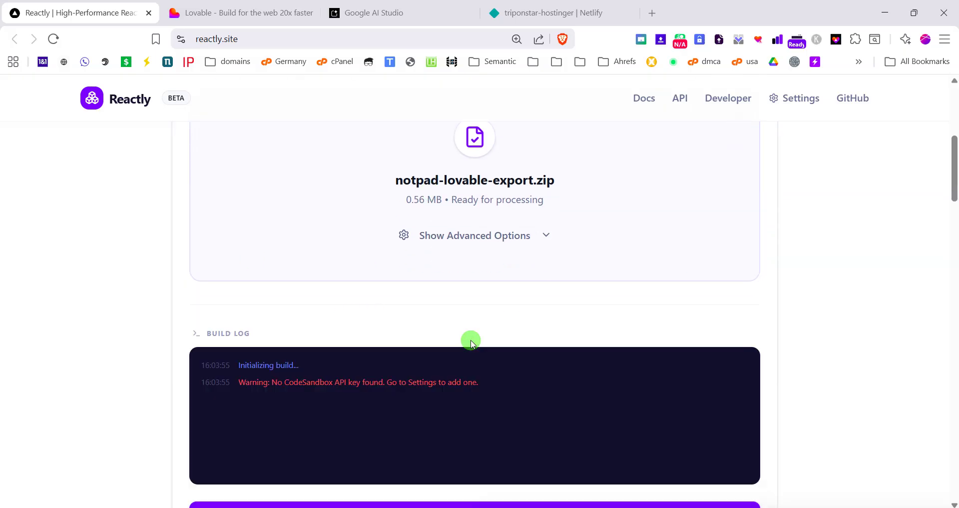
scroll(252, 354, down, 1)
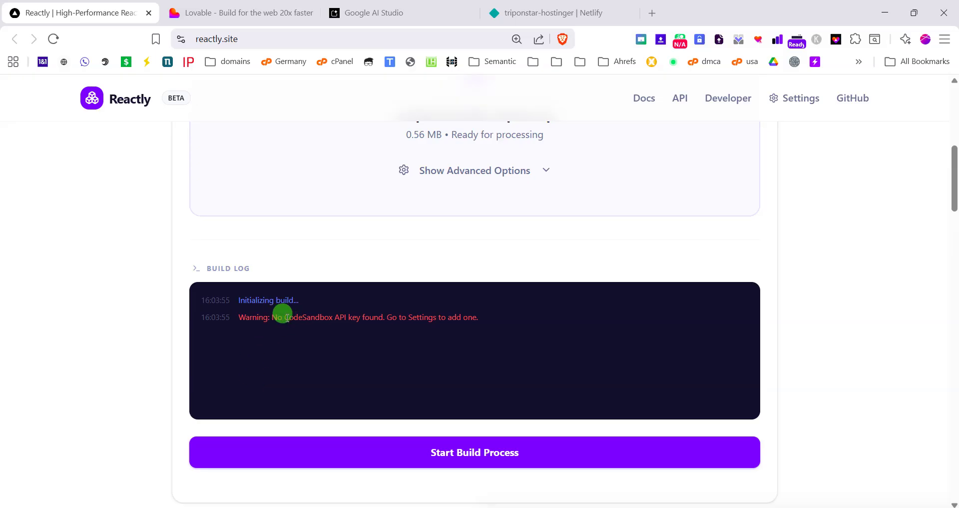
Open Reactly's settings and review the Vercel, Netlify and CodeSandbox credential sections.
click(801, 103)
scroll(546, 241, down, 4)
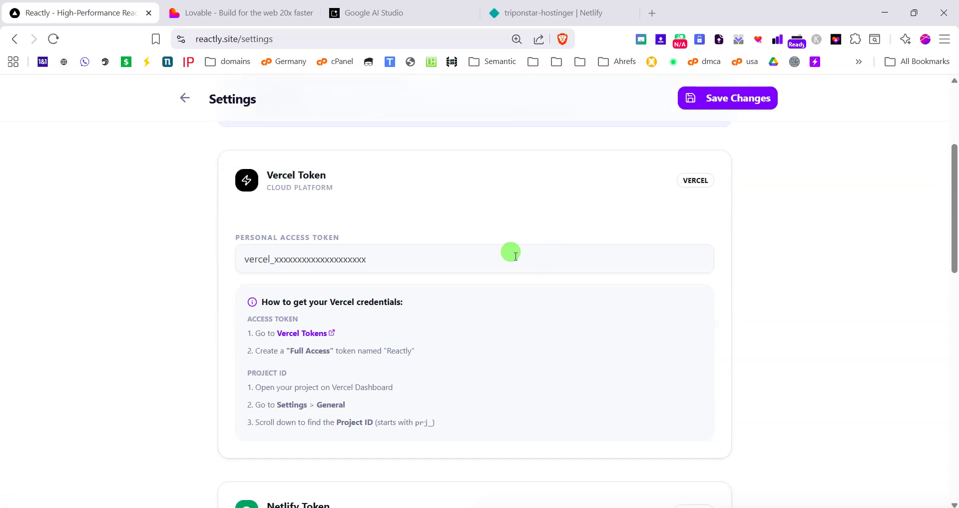
scroll(510, 251, up, 3)
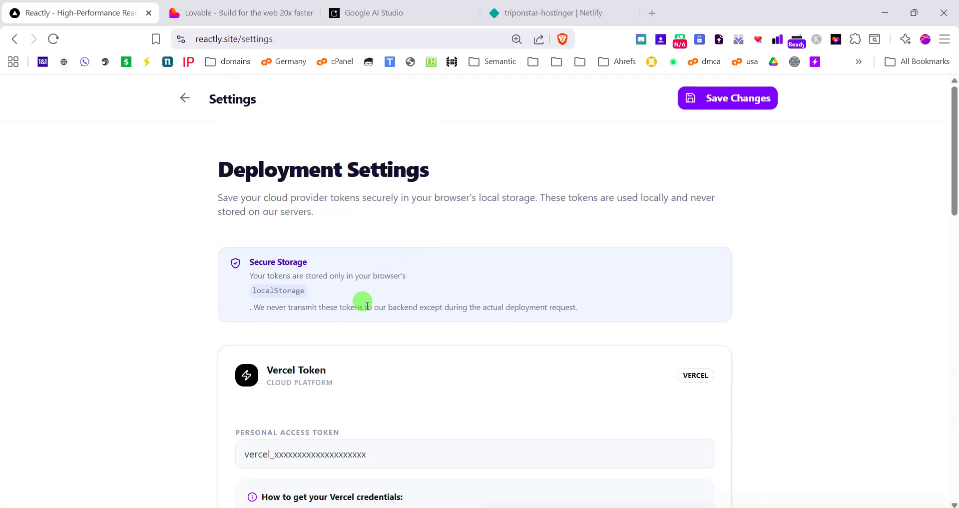
scroll(253, 263, down, 1)
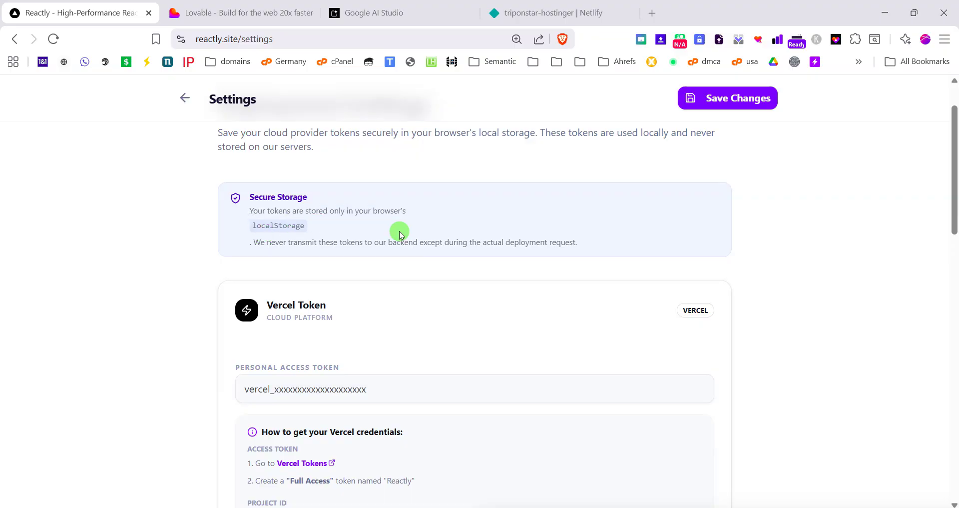
scroll(457, 252, down, 1)
scroll(458, 253, up, 2)
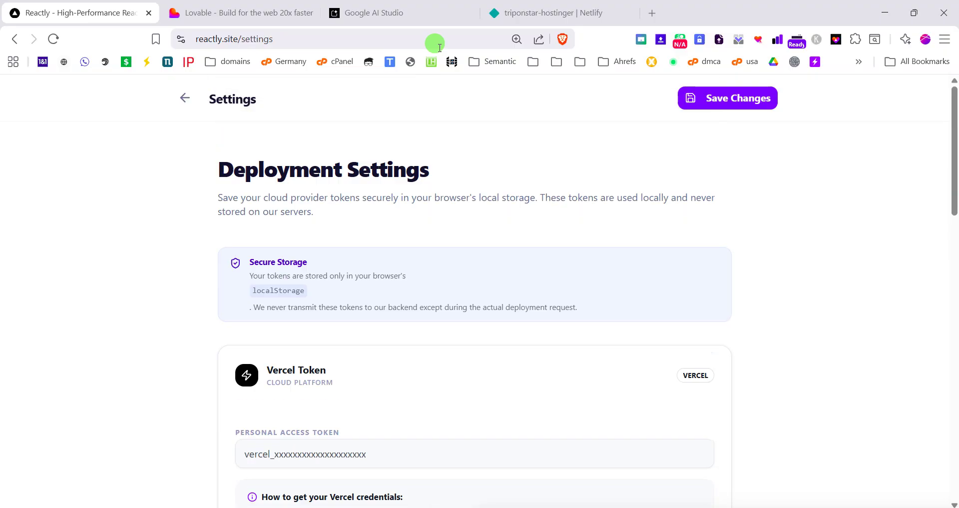
scroll(422, 263, down, 8)
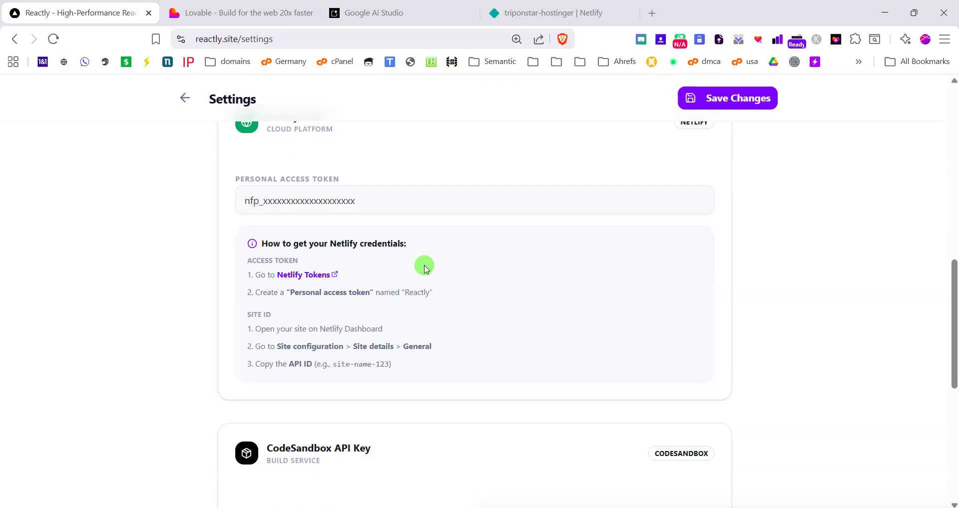
scroll(424, 268, down, 3)
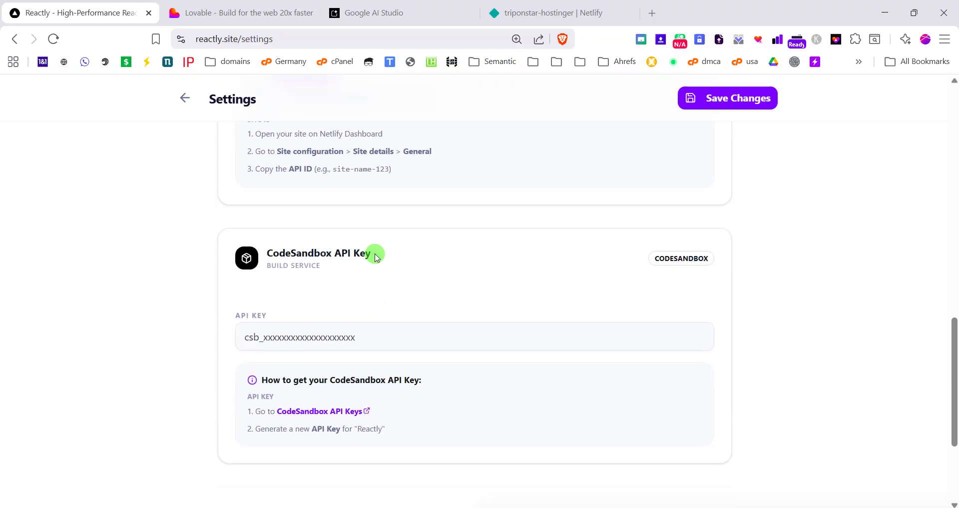
scroll(377, 257, down, 1)
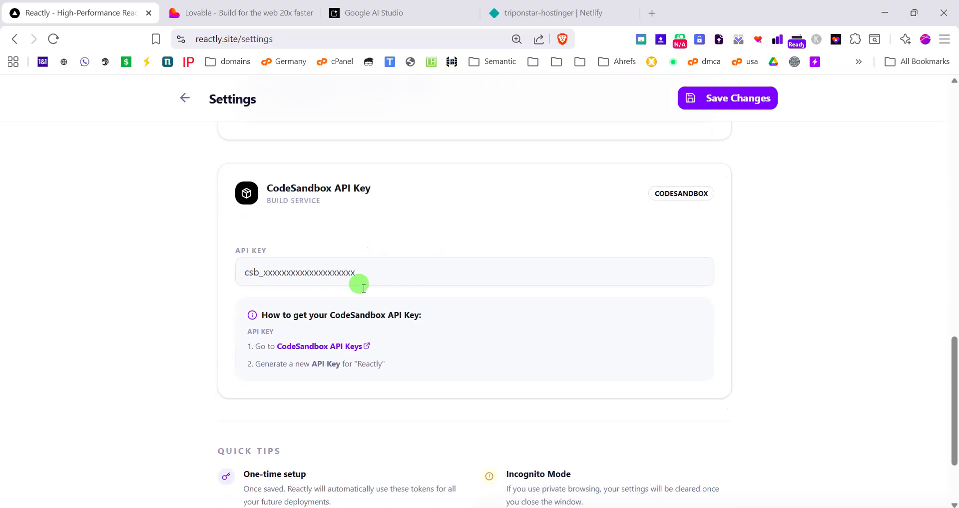
Follow Reactly's link to CodeSandbox API Keys and open the API page of the workspace settings.
click(351, 346)
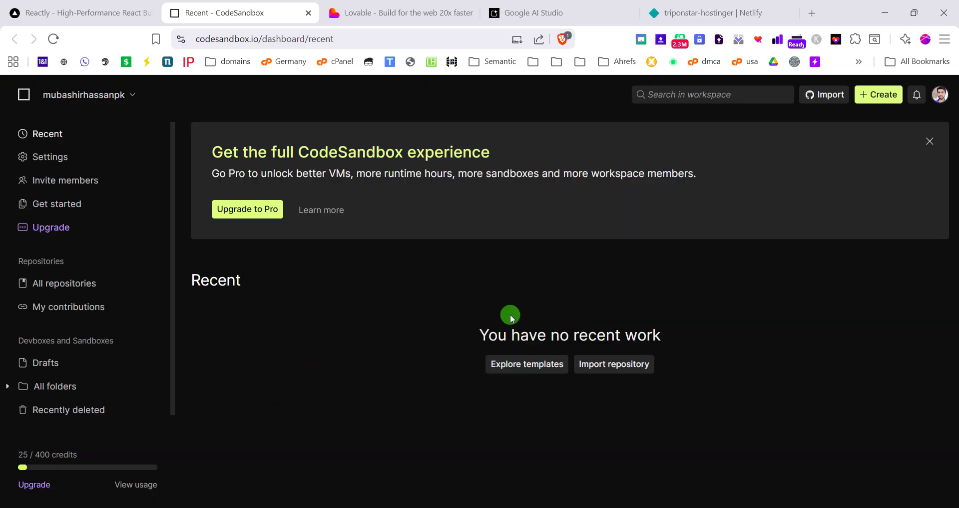
click(940, 93)
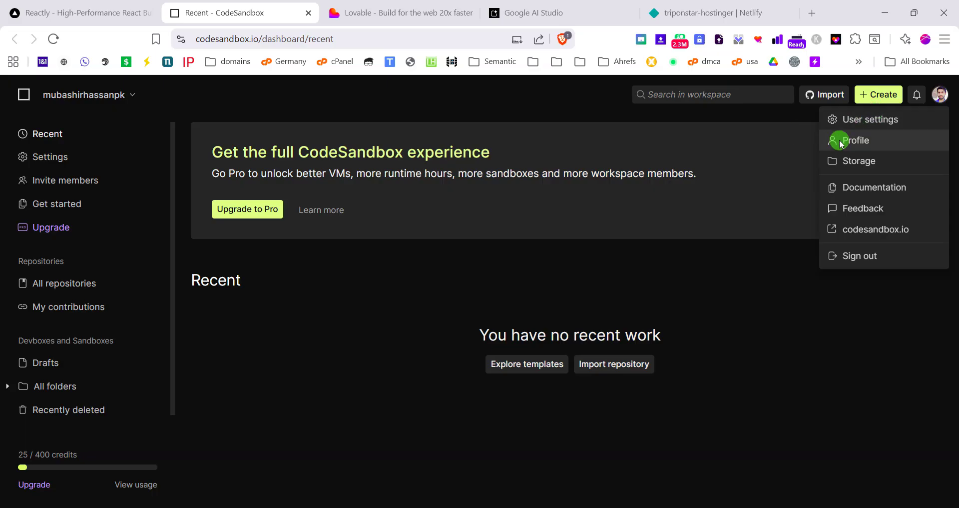
click(40, 160)
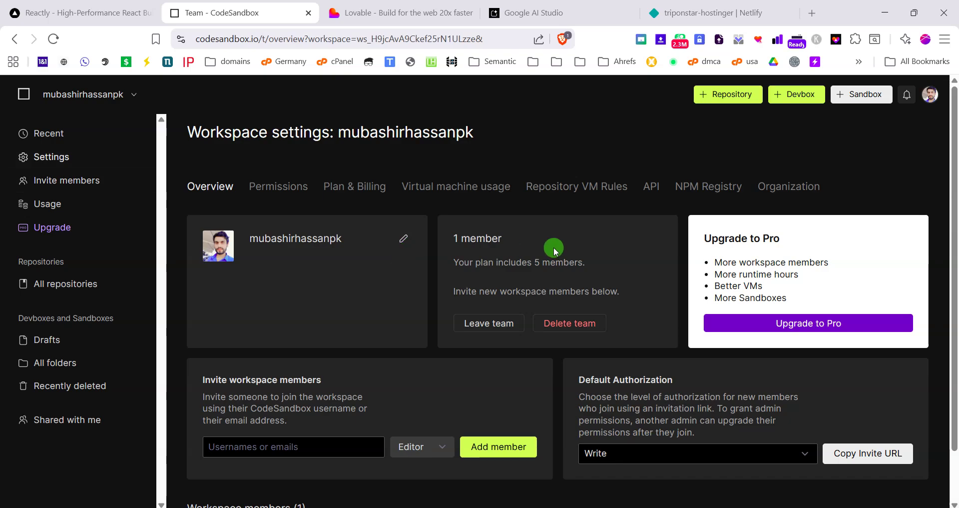
scroll(497, 250, down, 2)
scroll(494, 248, up, 2)
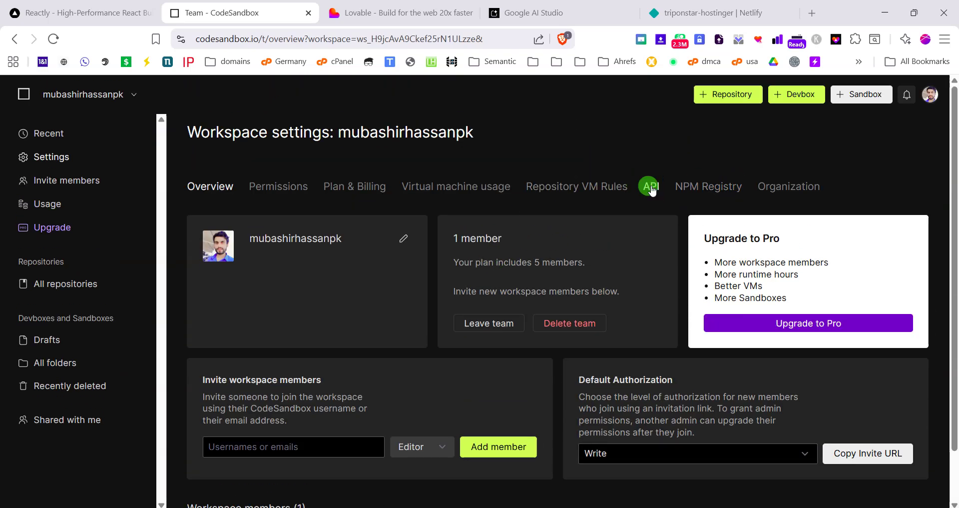
click(651, 188)
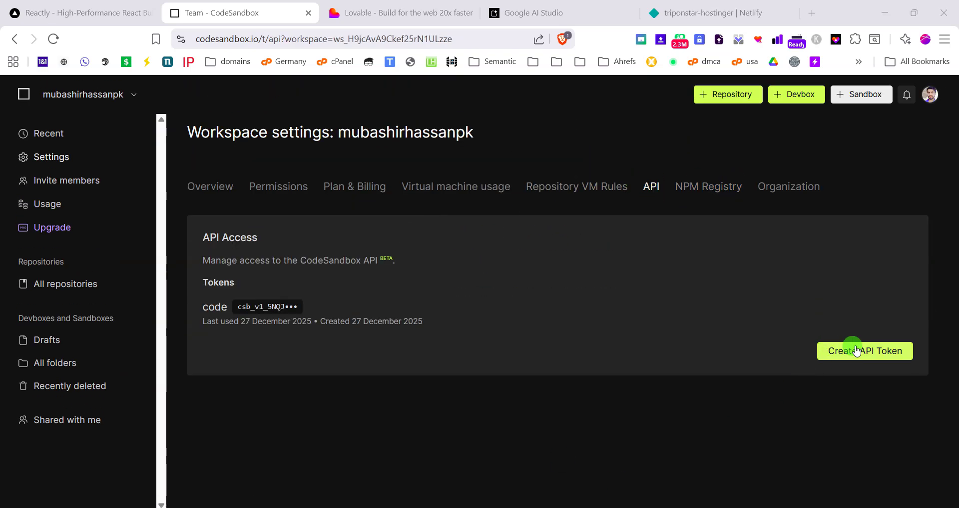
Begin creating a new CodeSandbox API token with the description "reactly".
click(878, 352)
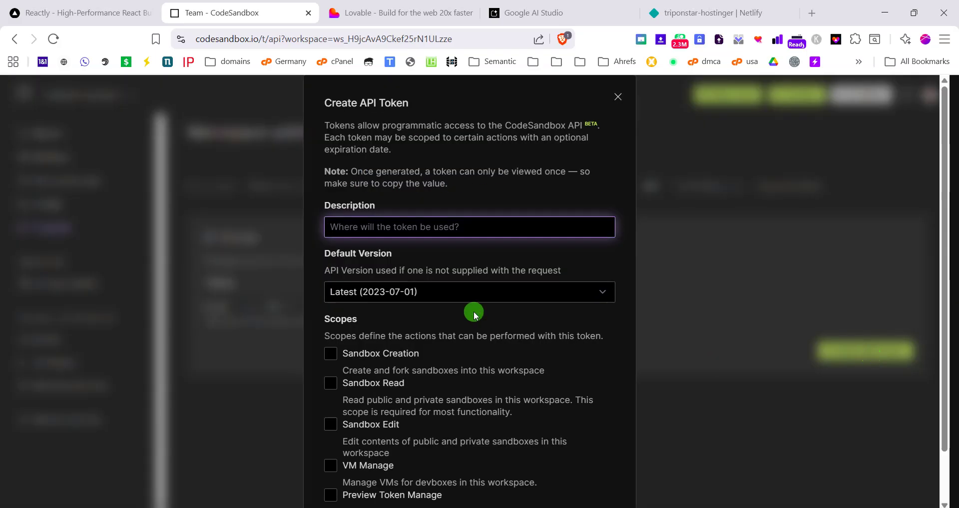
text(reactly)
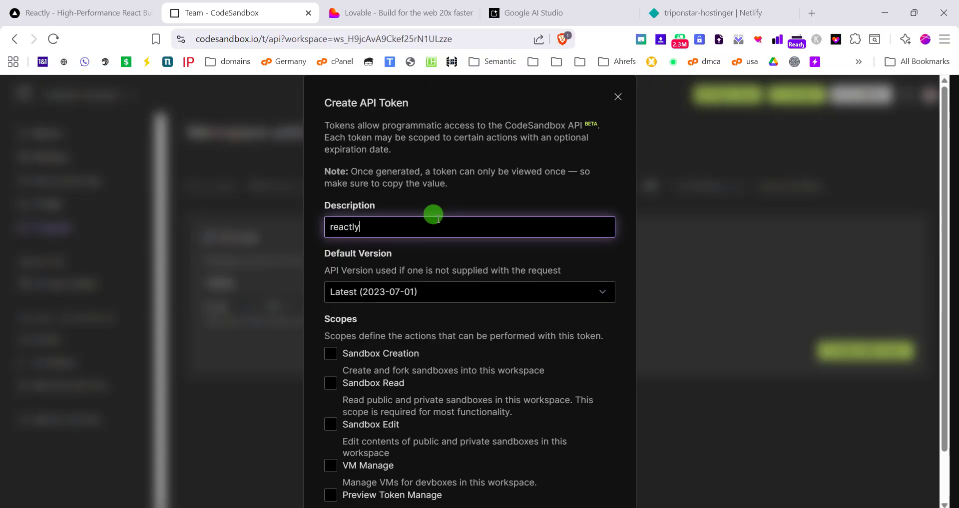
scroll(415, 272, down, 1)
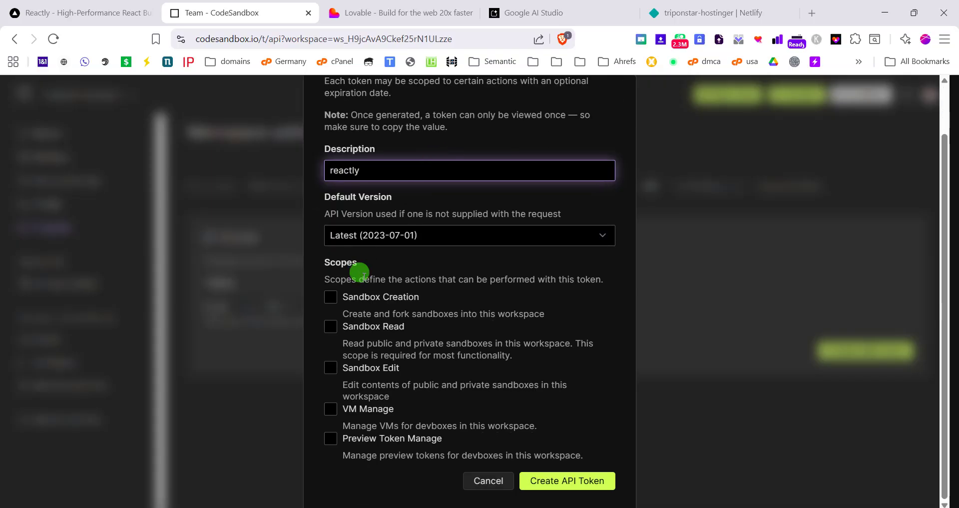
Grant the new API token the Sandbox Creation, Sandbox Read, Sandbox Edit and VM Manage scopes.
click(332, 295)
scroll(326, 329, up, 1)
scroll(325, 387, down, 1)
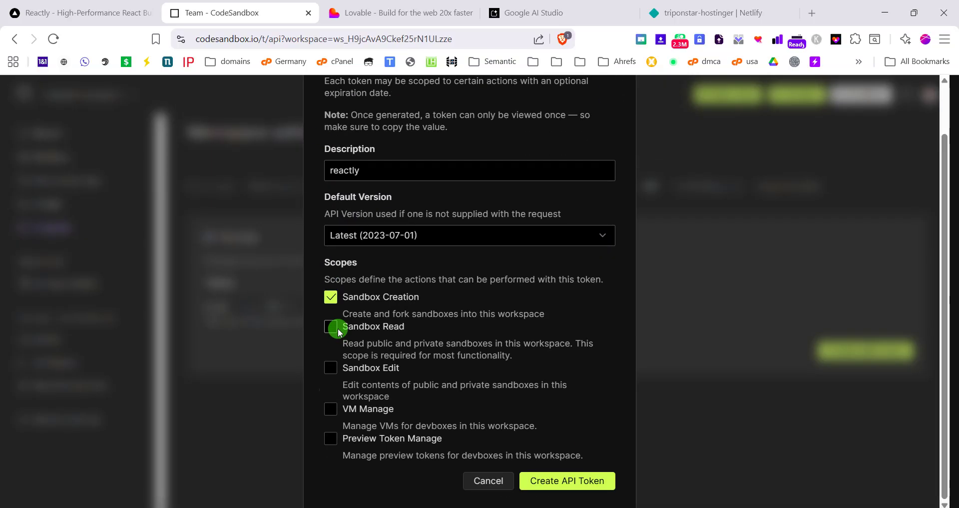
click(331, 328)
scroll(331, 327, up, 1)
scroll(332, 388, down, 1)
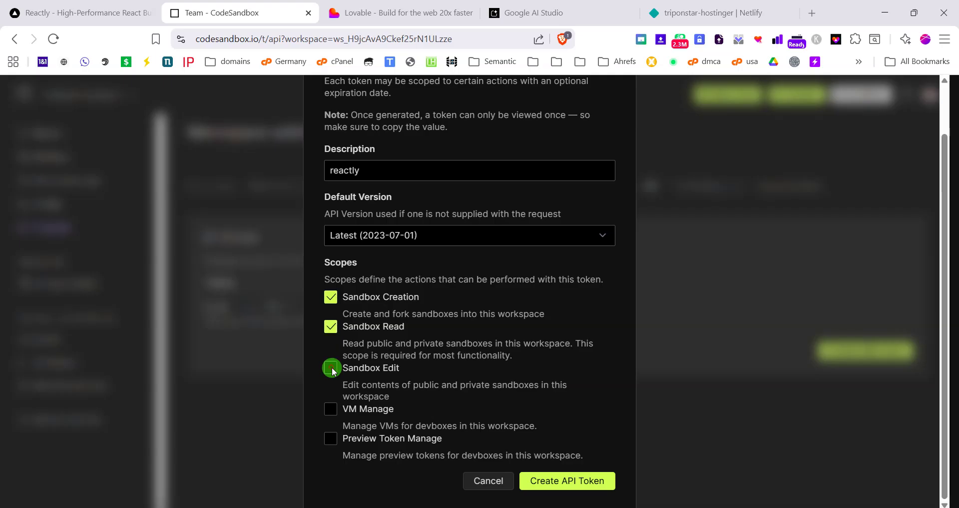
click(332, 366)
scroll(332, 400, up, 1)
scroll(328, 426, down, 1)
click(331, 413)
scroll(331, 421, up, 1)
scroll(332, 427, down, 1)
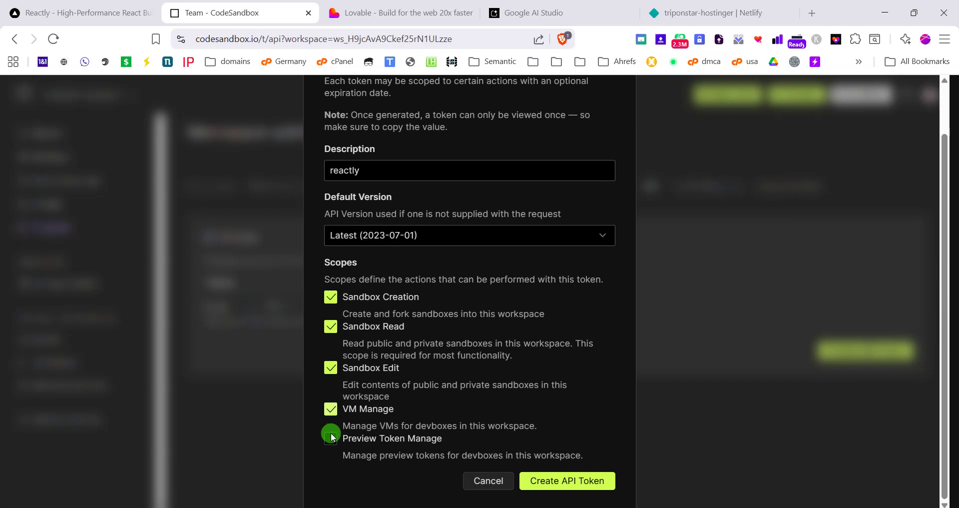
Generate the API token with the chosen scopes and copy its value.
scroll(452, 443, up, 1)
scroll(401, 406, down, 1)
click(554, 482)
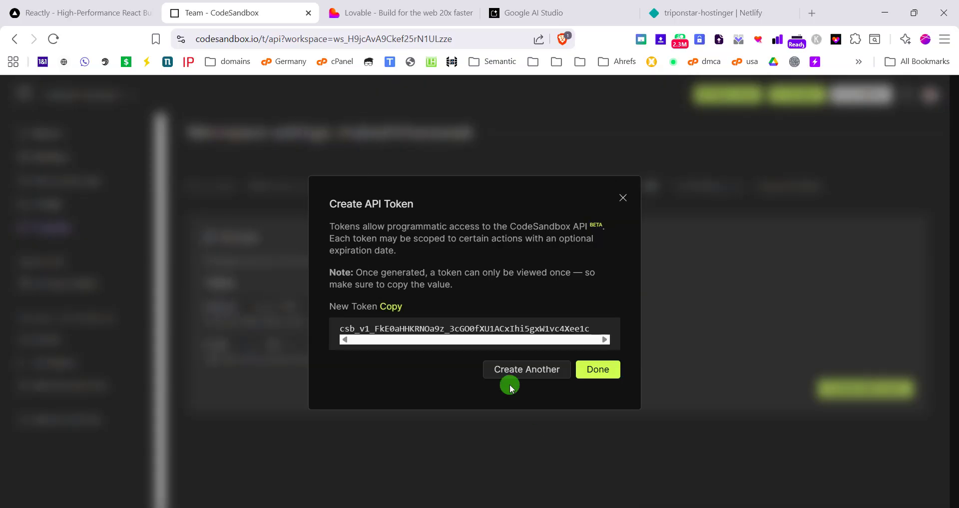
double_click(473, 328)
key(ctrl+c)
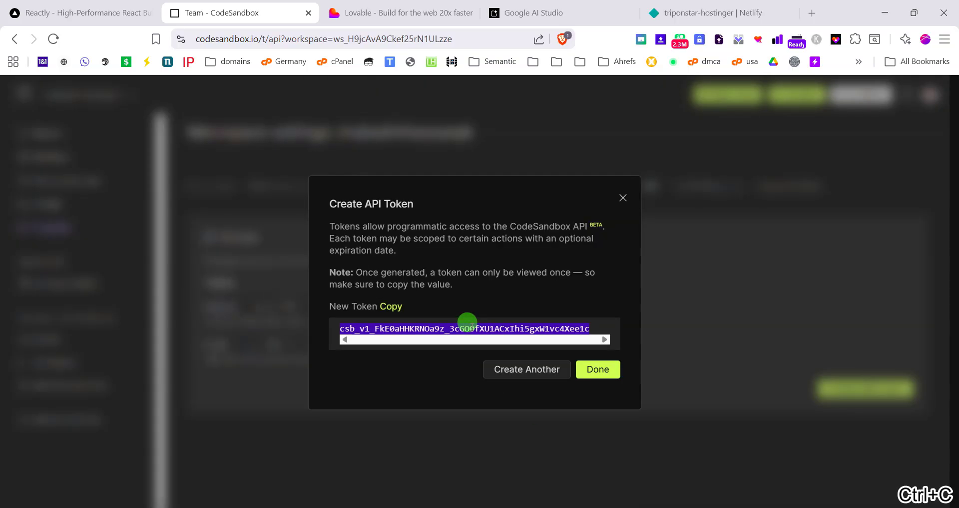
Switch to Reactly's settings, paste the copied token as the CodeSandbox API key and save the changes.
click(90, 4)
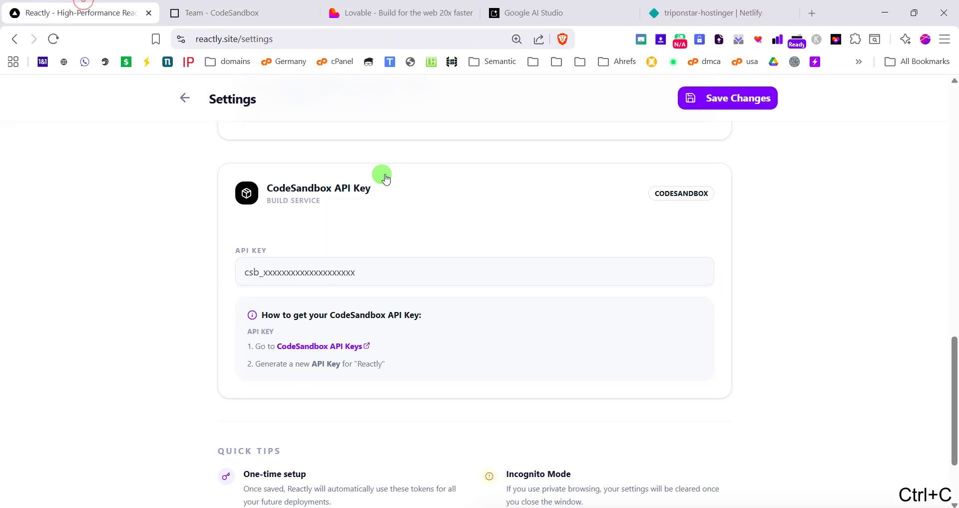
scroll(321, 271, up, 3)
click(363, 402)
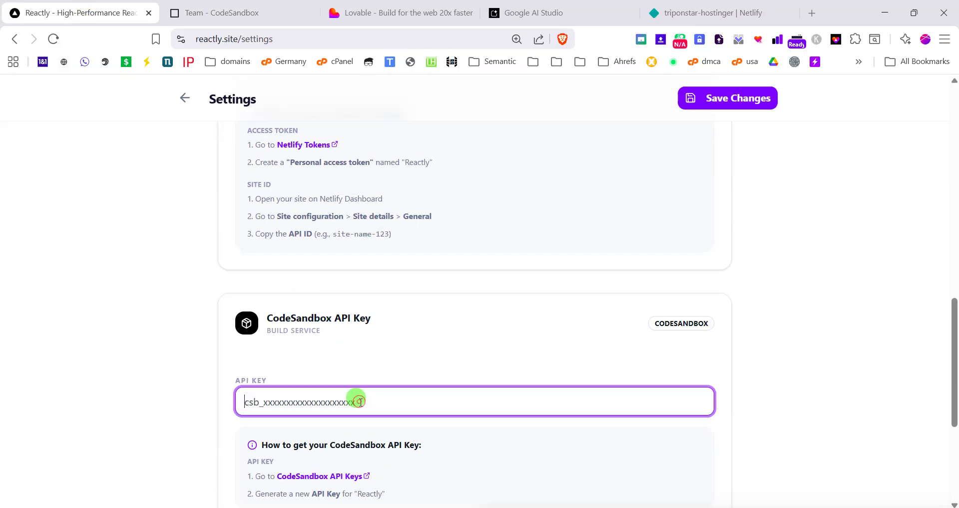
key(ctrl+v)
scroll(571, 373, down, 1)
scroll(571, 372, down, 3)
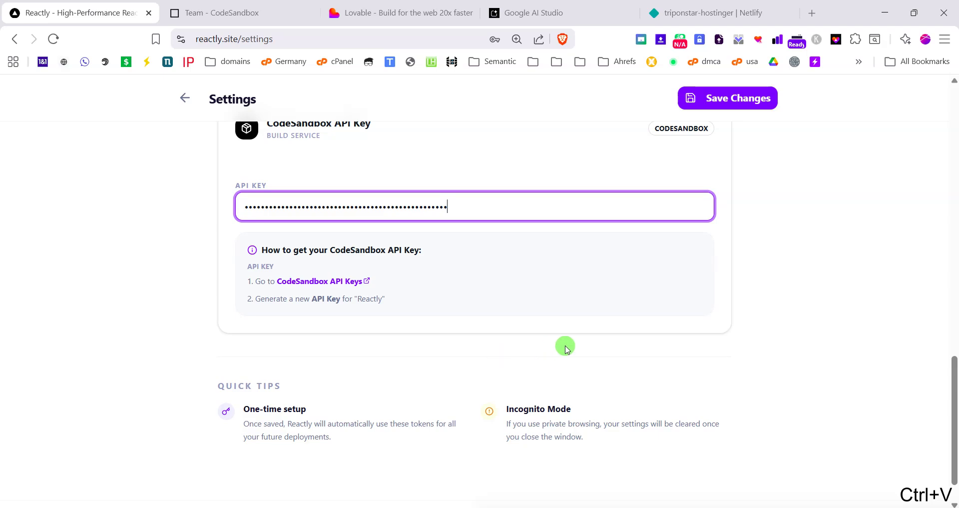
scroll(565, 342, up, 5)
click(735, 107)
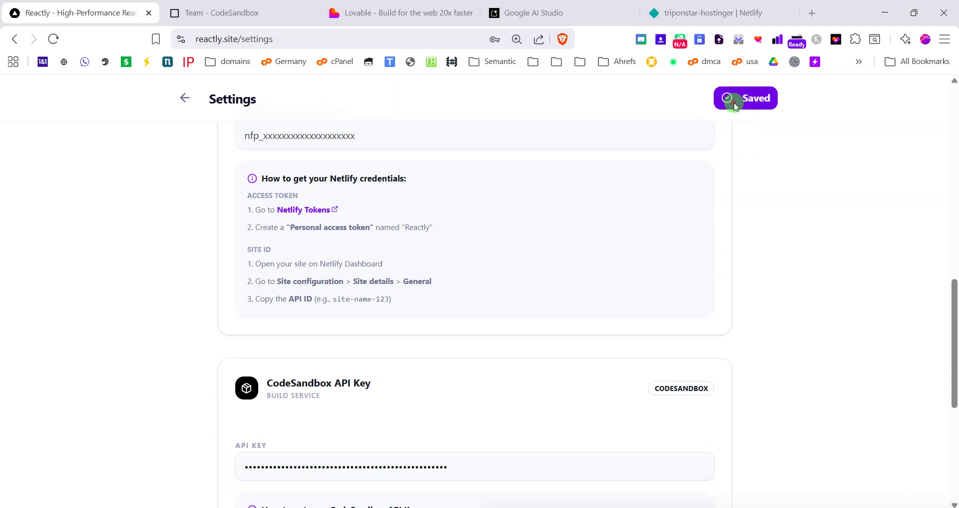
Return to Reactly's home page and set the browser to never save the key as a password there.
scroll(492, 300, down, 2)
scroll(492, 303, up, 15)
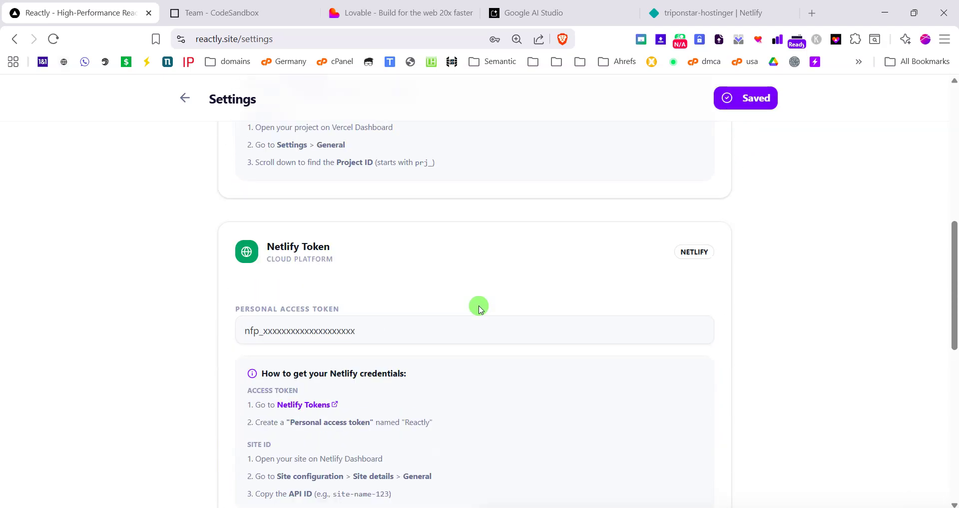
click(177, 102)
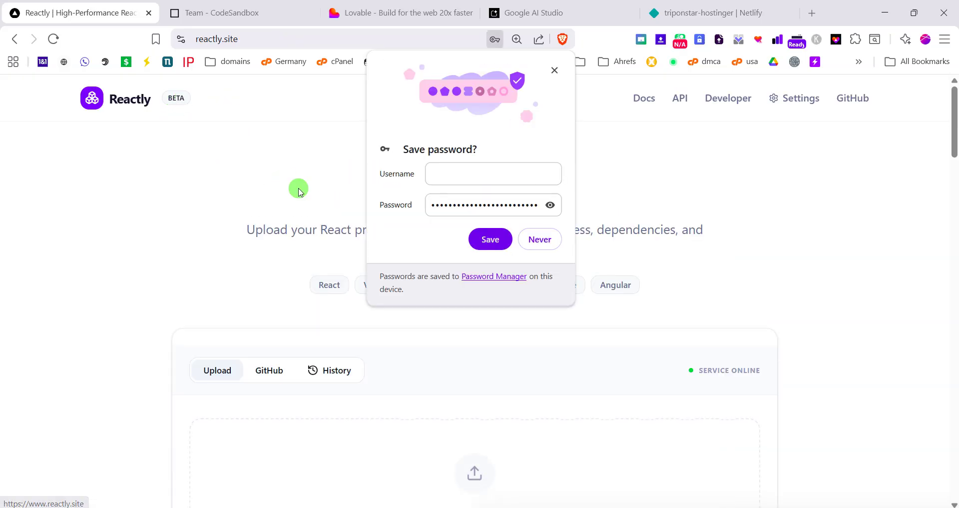
click(541, 239)
scroll(542, 242, down, 4)
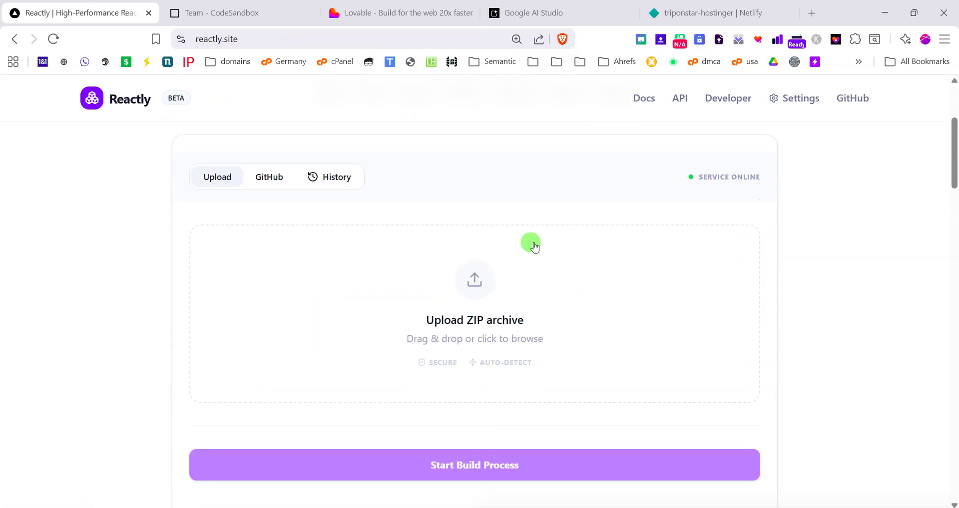
Close the new token dialog in CodeSandbox and return to Reactly's upload page.
click(228, 6)
click(625, 203)
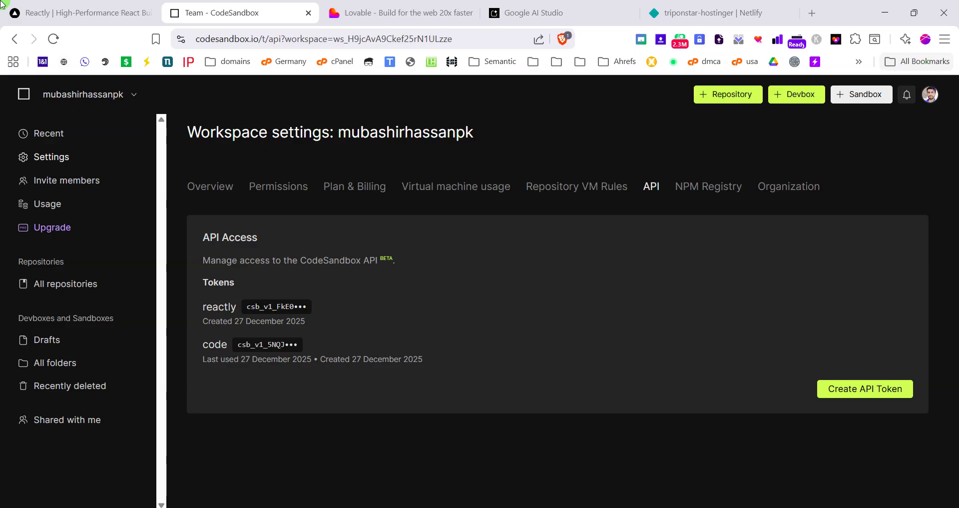
click(62, 10)
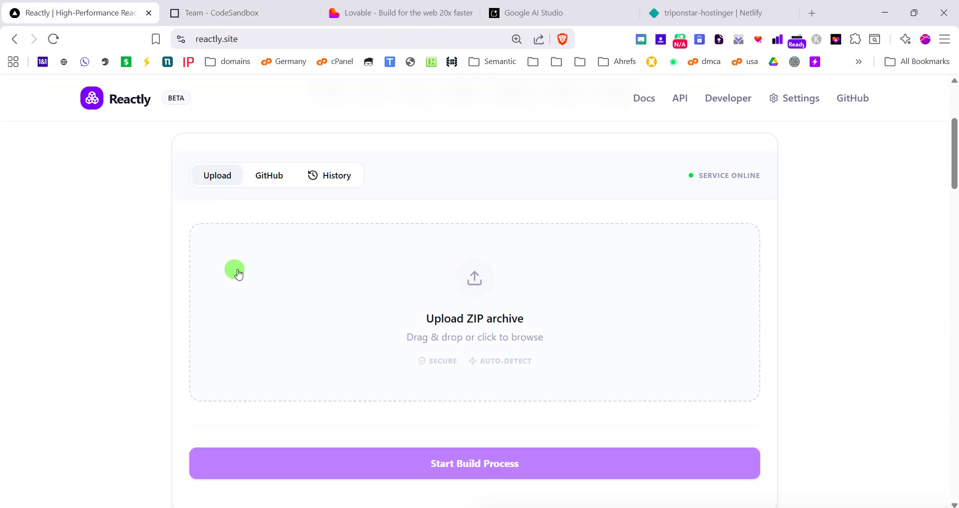
Upload notpad-lovable-export.zip from the Downloads folder and start the build process.
click(493, 320)
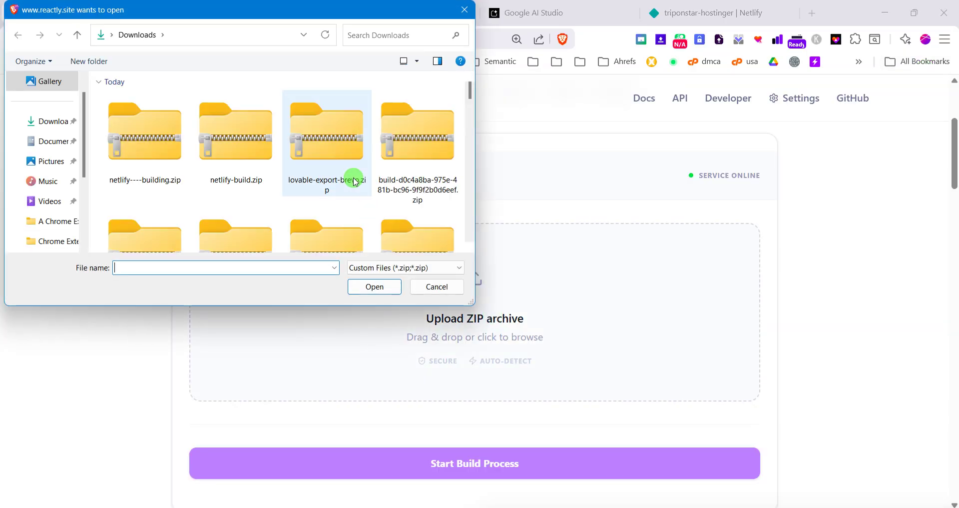
scroll(353, 200, down, 3)
scroll(353, 203, down, 2)
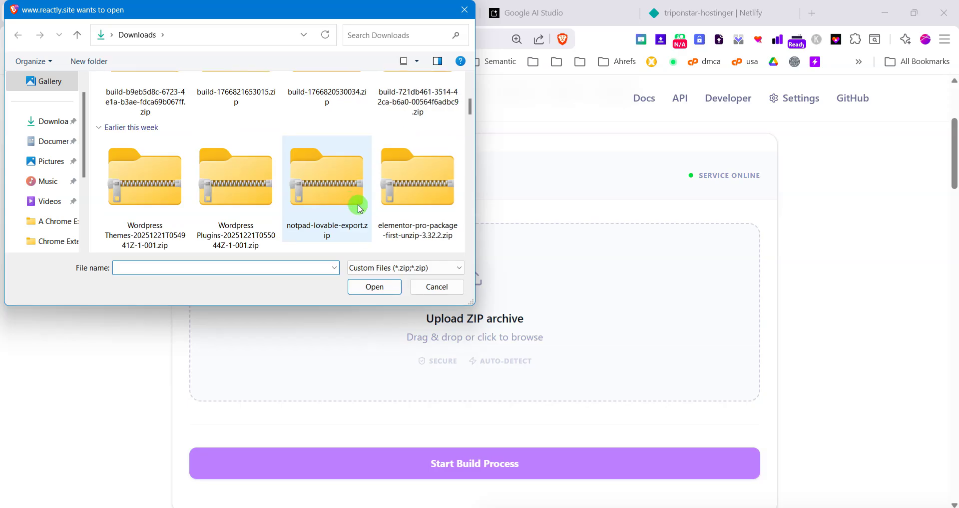
click(354, 203)
click(374, 287)
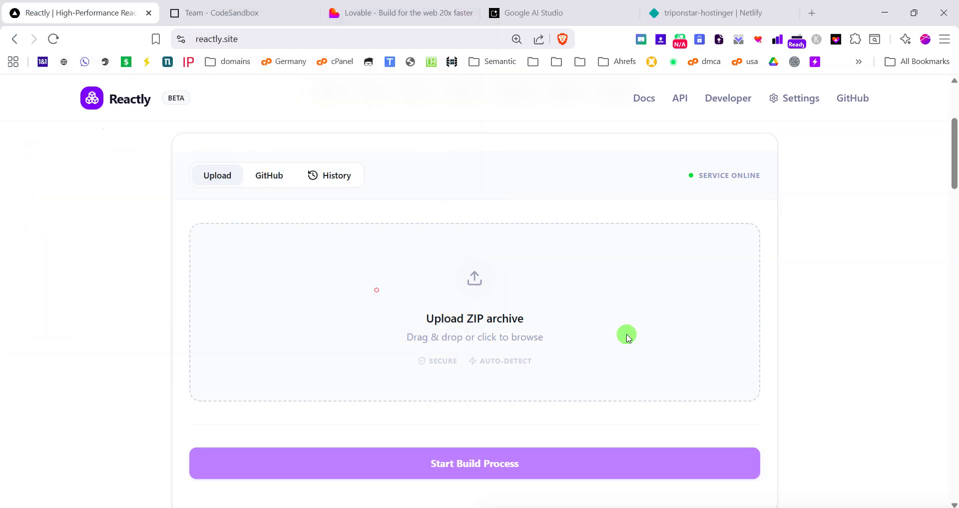
scroll(539, 357, down, 3)
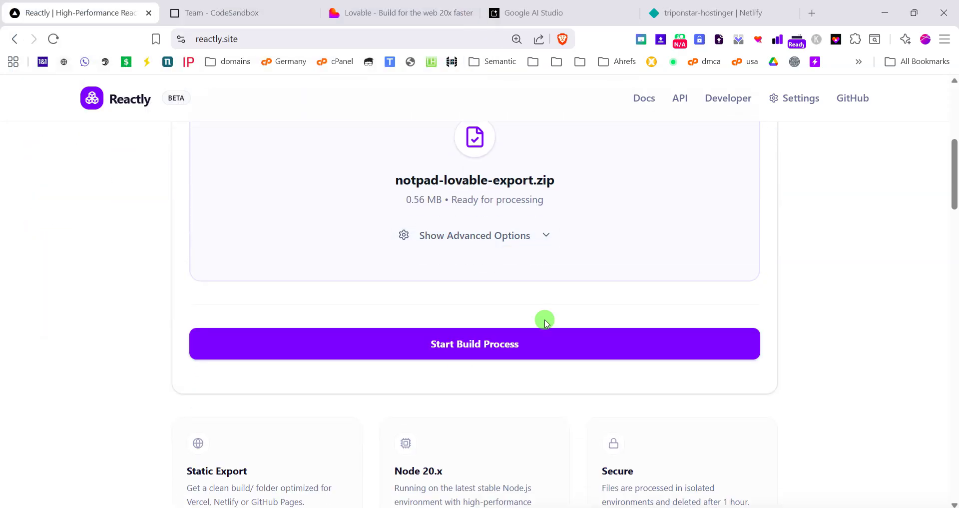
click(498, 344)
scroll(516, 295, down, 1)
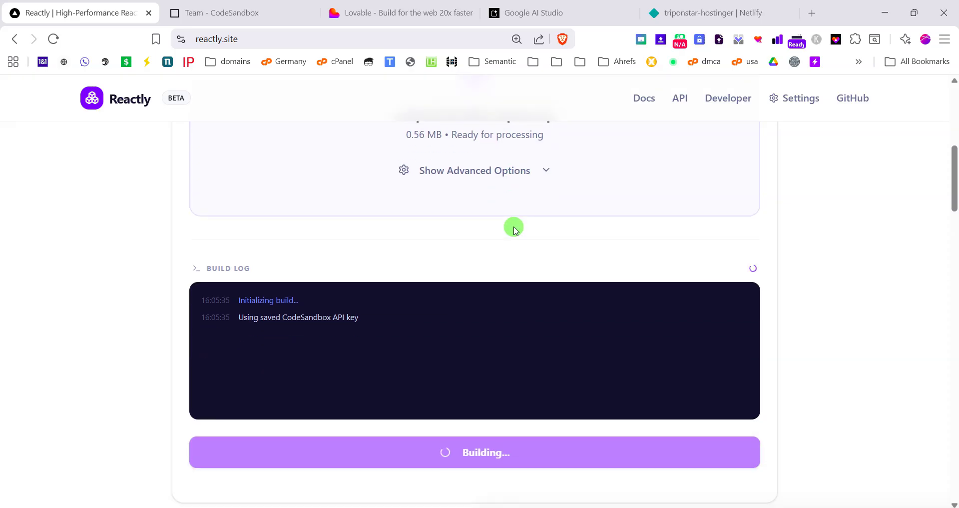
Expand the advanced build options, review the commands, Node.js version and directory settings, and collapse them again.
scroll(514, 224, up, 1)
click(507, 234)
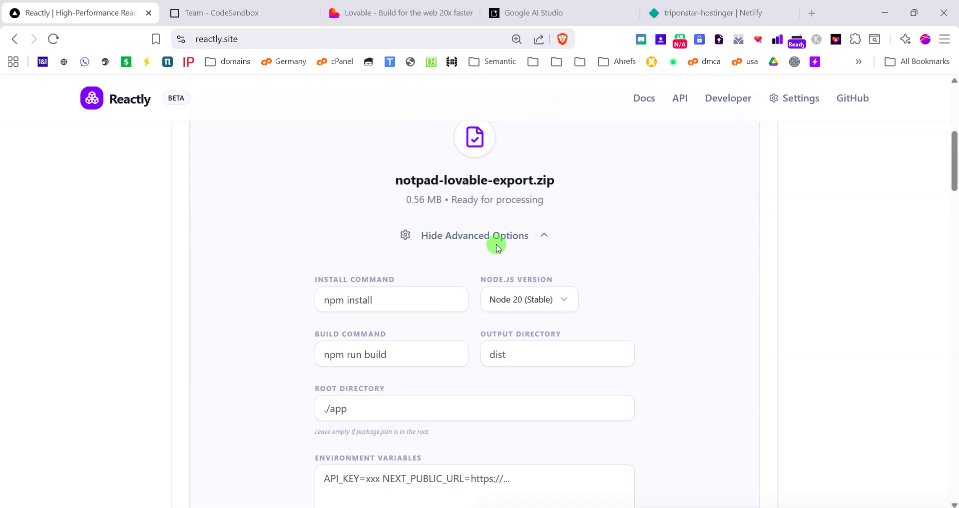
scroll(507, 239, down, 1)
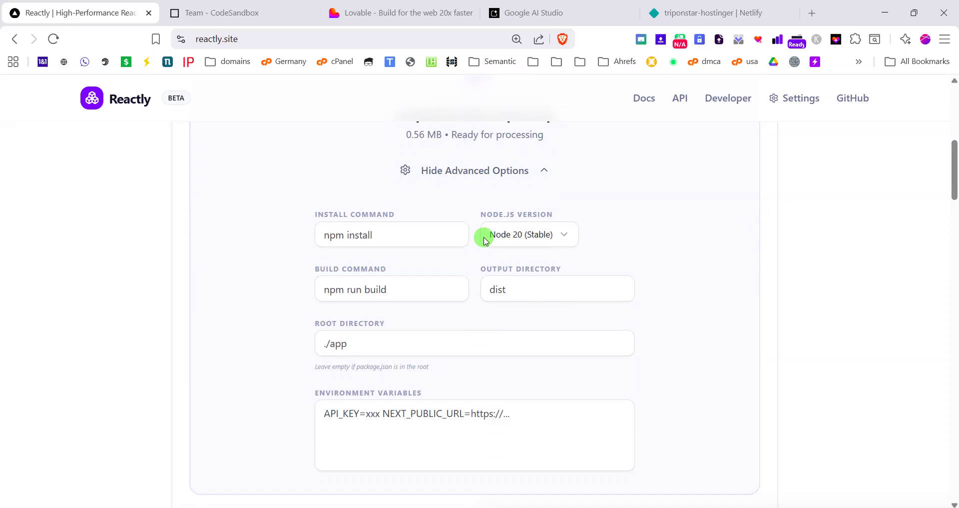
click(493, 178)
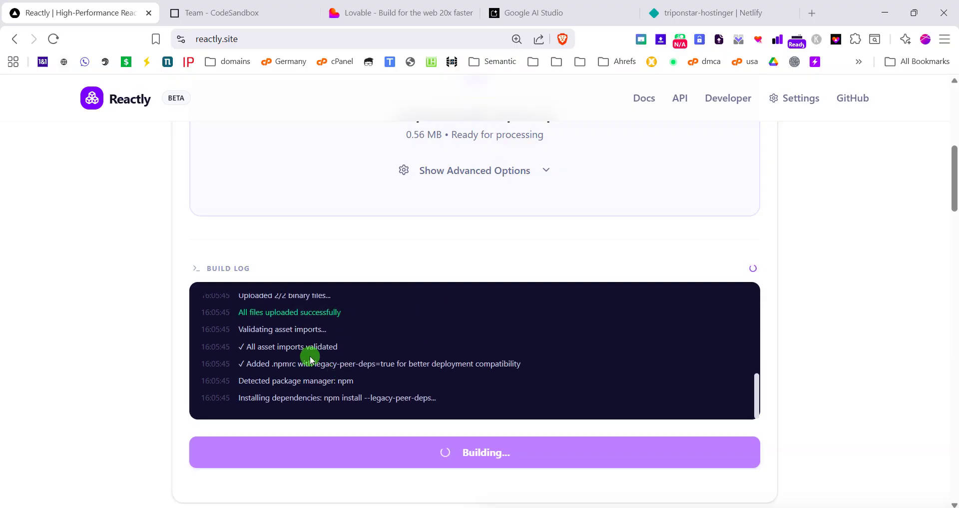
Examine the build log from initialization through file upload, dependency installation and the project build.
scroll(294, 346, up, 5)
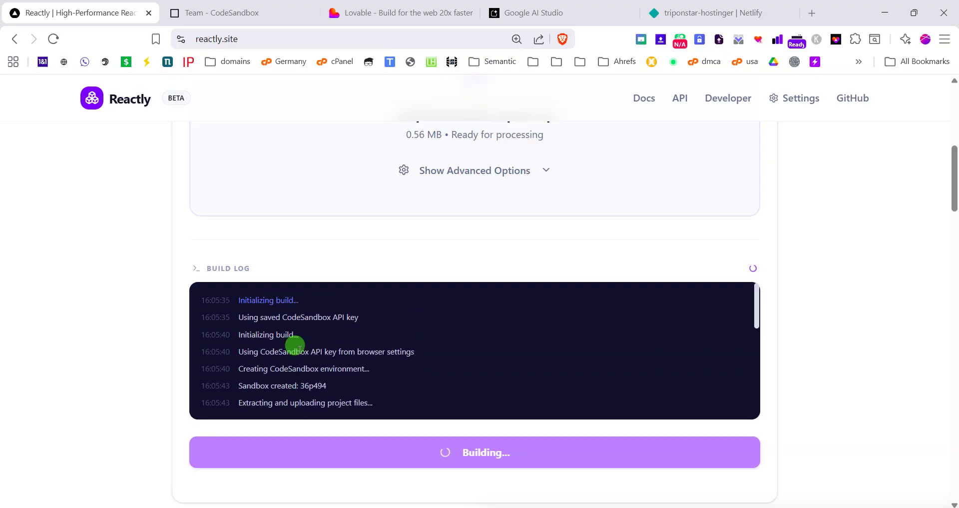
scroll(178, 359, down, 1)
scroll(321, 315, down, 3)
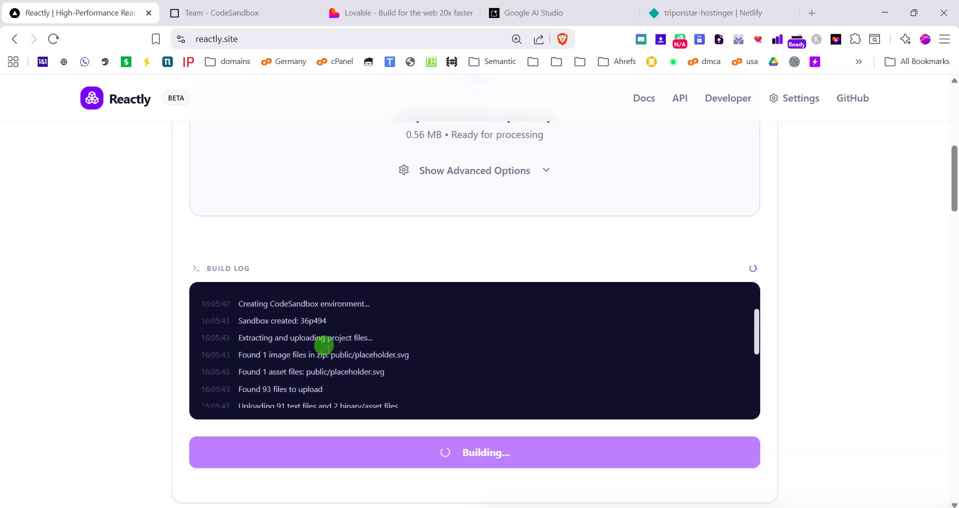
scroll(330, 358, down, 3)
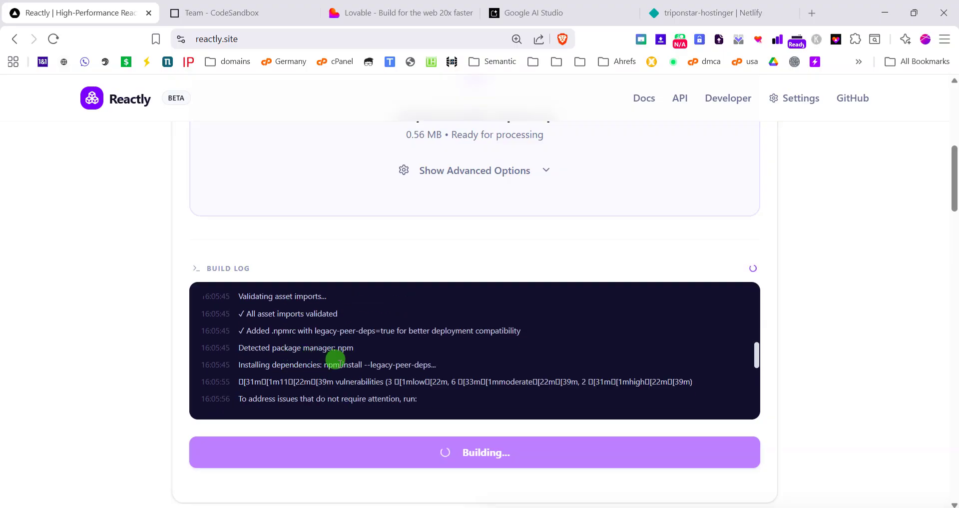
drag(324, 365, 344, 364)
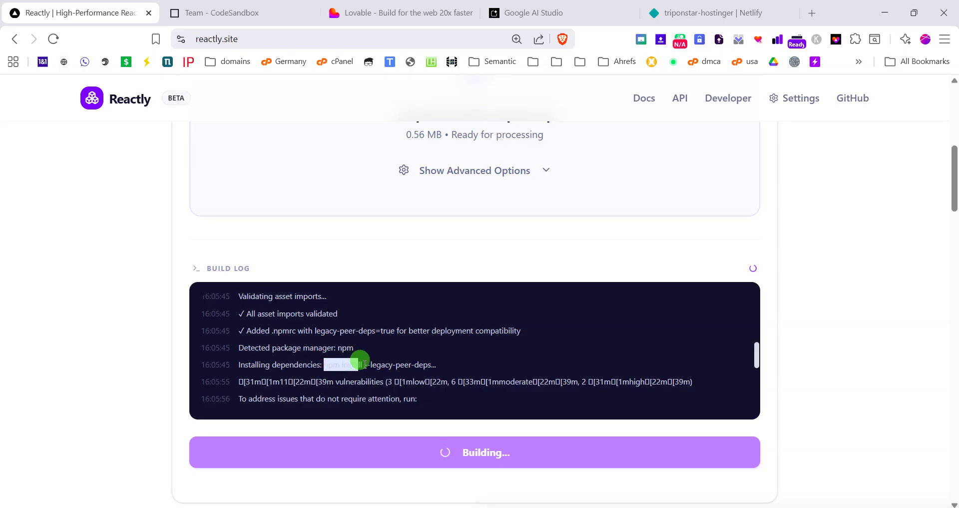
scroll(360, 361, down, 2)
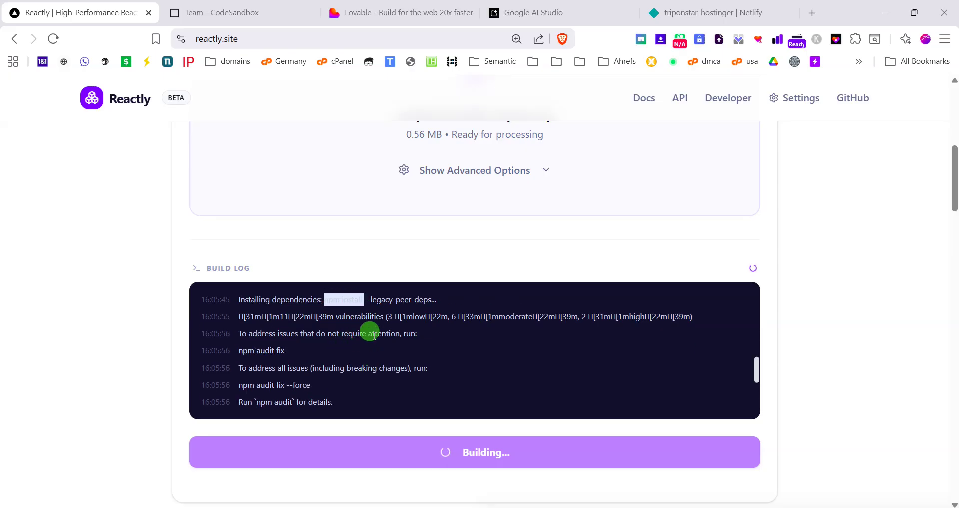
scroll(295, 347, down, 2)
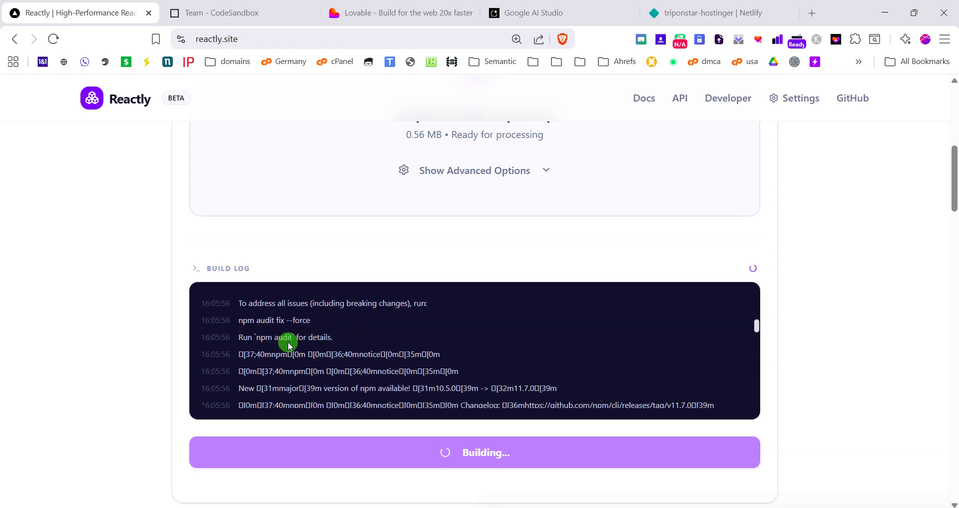
scroll(280, 370, down, 3)
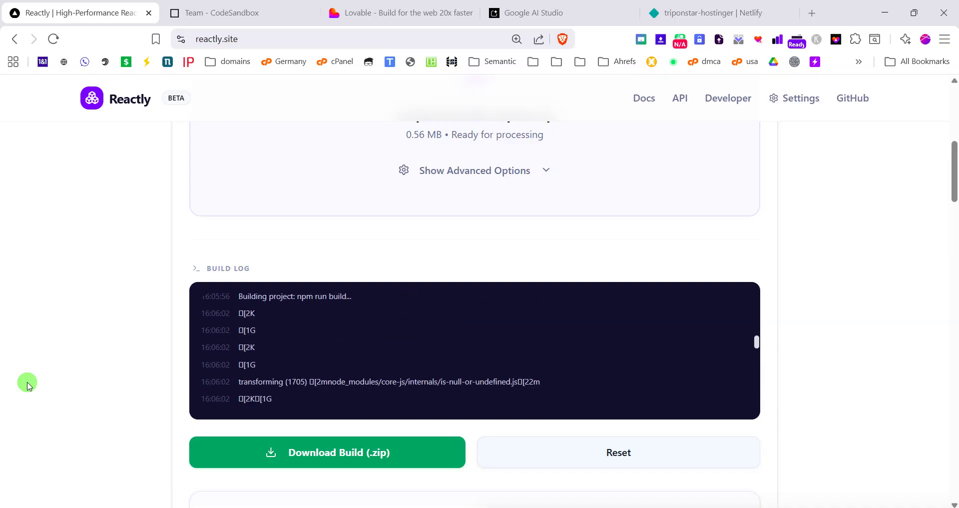
scroll(199, 353, down, 3)
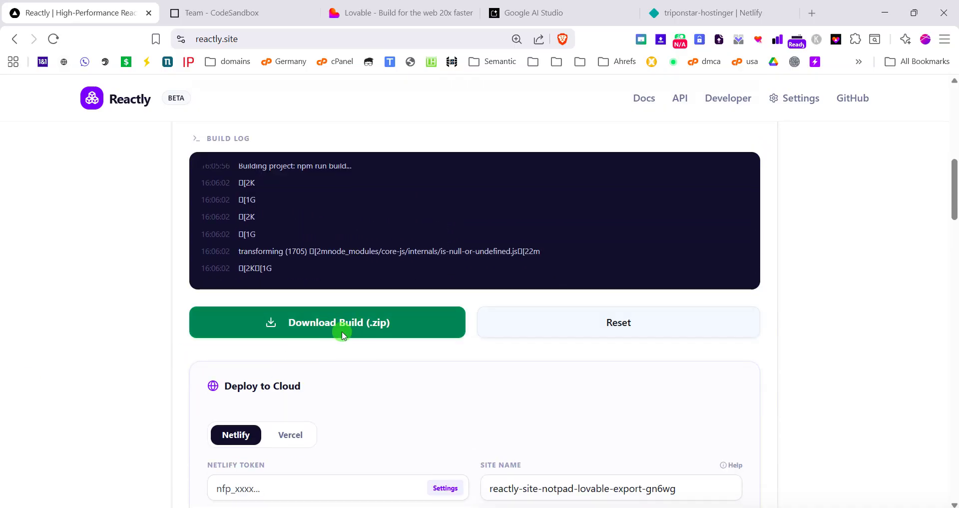
click(352, 334)
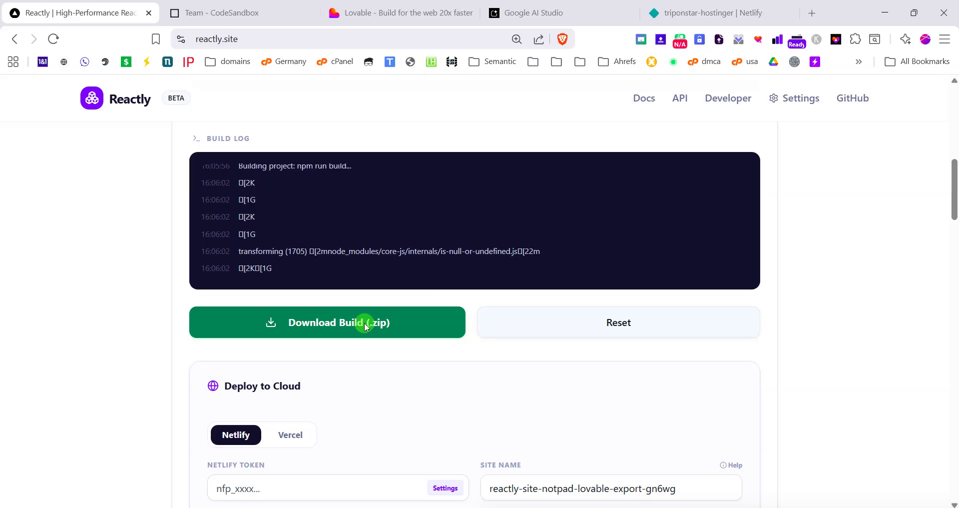
scroll(366, 327, down, 1)
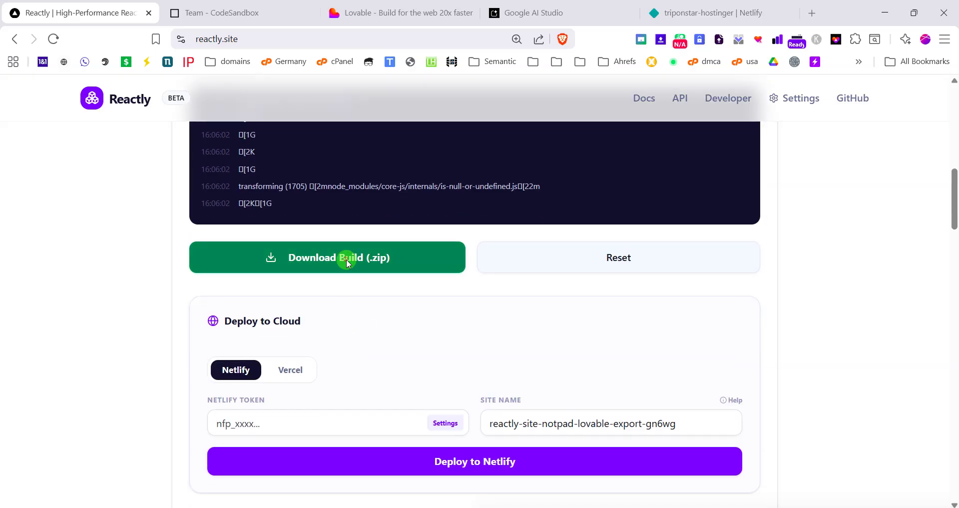
click(348, 263)
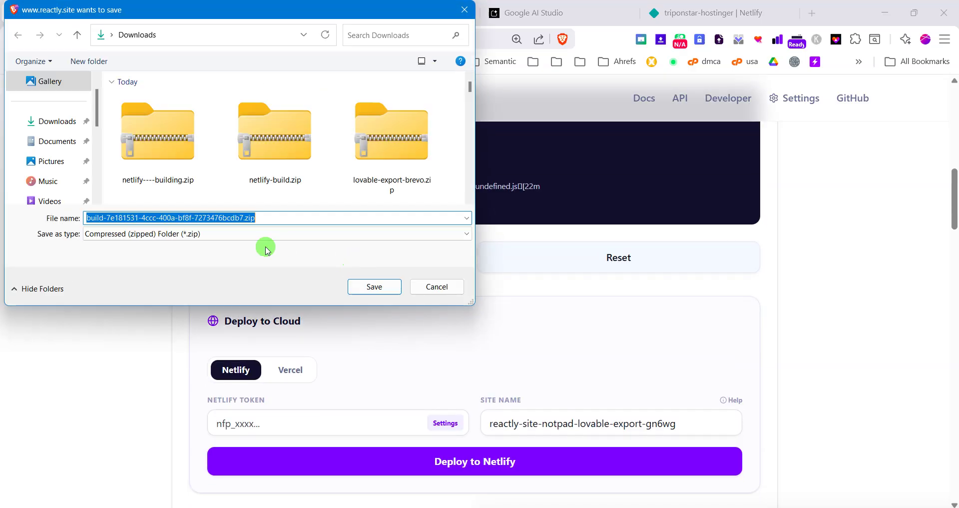
click(437, 288)
Switch to Netlify and open the personal access tokens section in the user's application settings.
scroll(330, 372, down, 1)
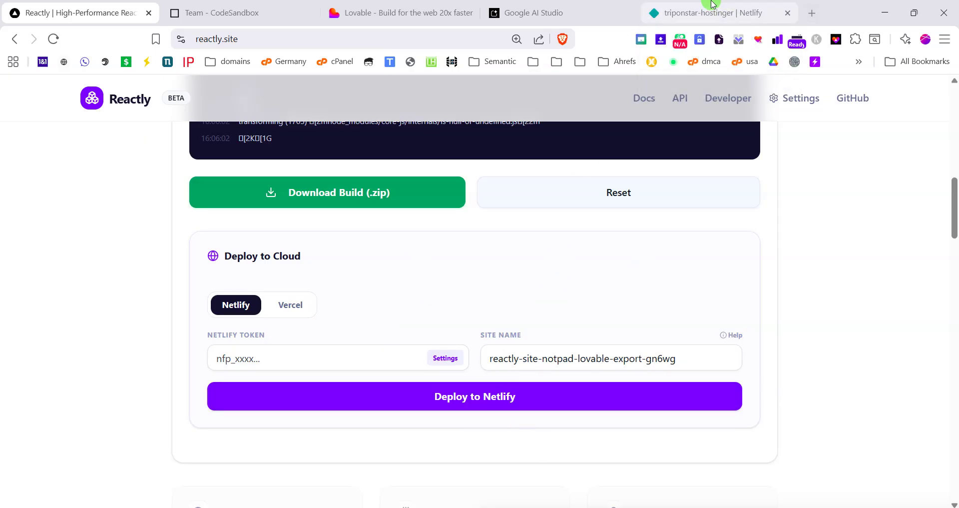
click(712, 4)
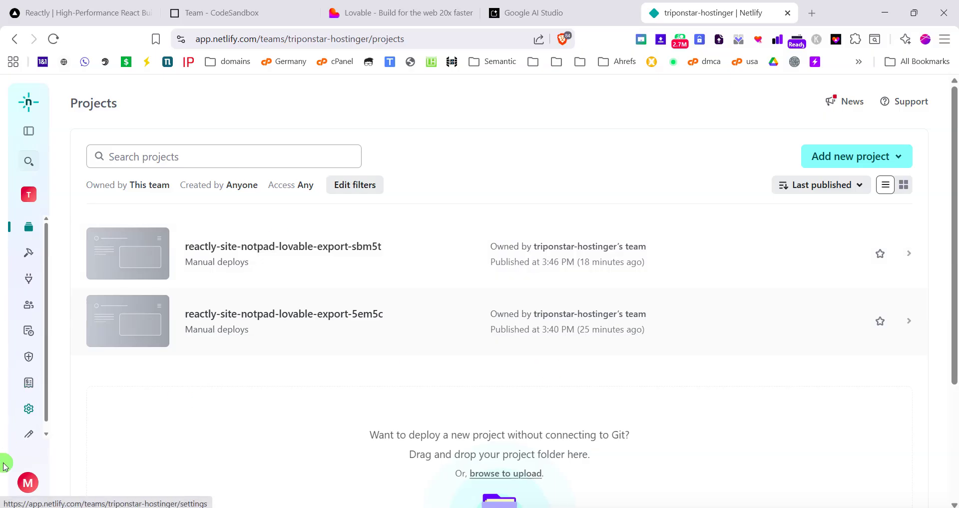
click(36, 484)
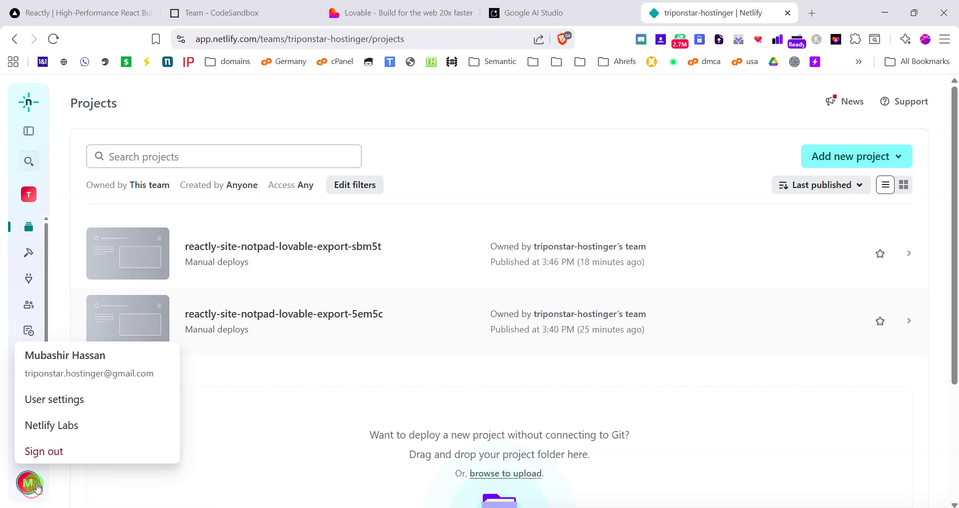
click(54, 399)
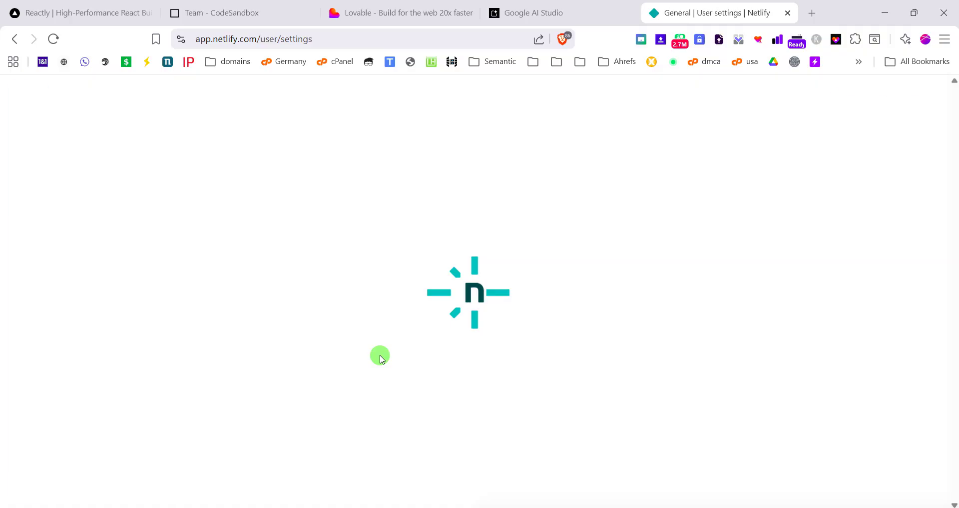
scroll(331, 325, down, 15)
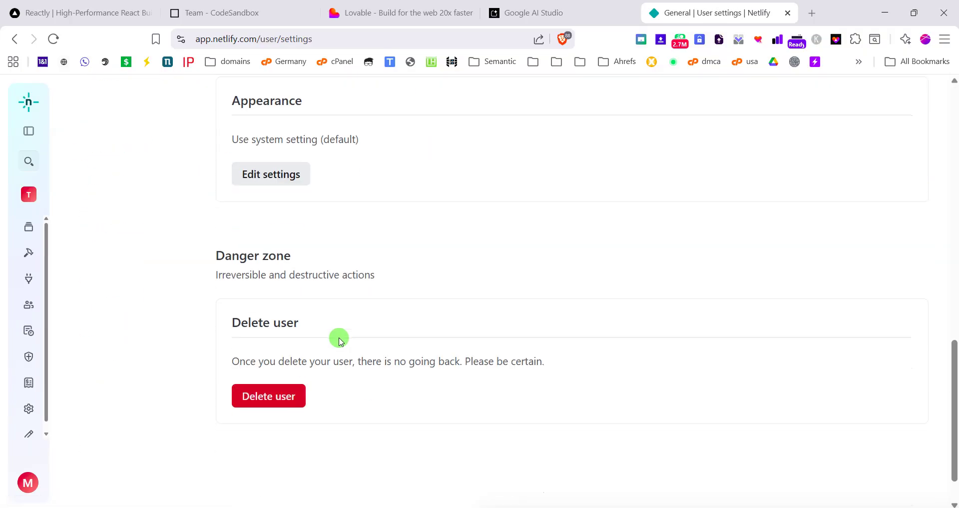
scroll(329, 330, up, 15)
click(107, 365)
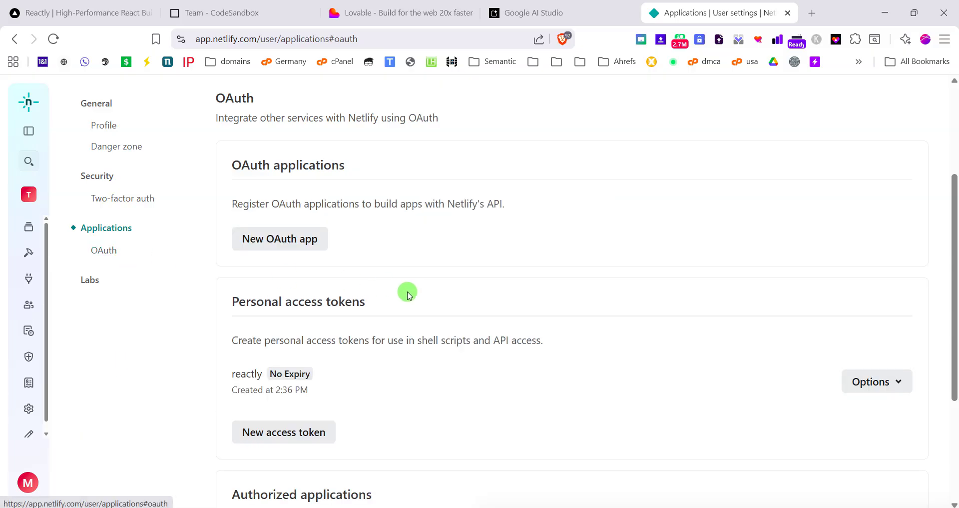
scroll(408, 295, down, 4)
scroll(445, 191, up, 3)
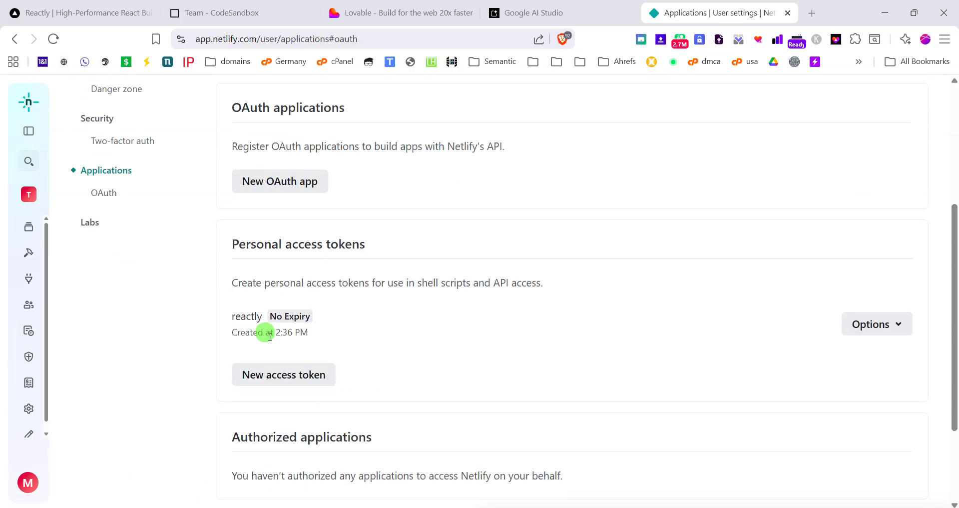
Generate a new personal access token described as "reactly-site" with no expiration and copy it.
click(289, 376)
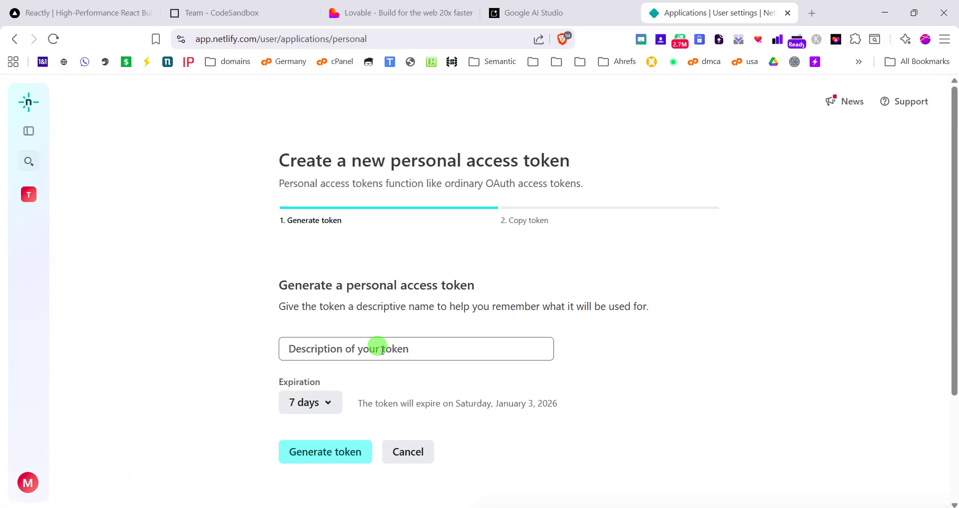
click(382, 352)
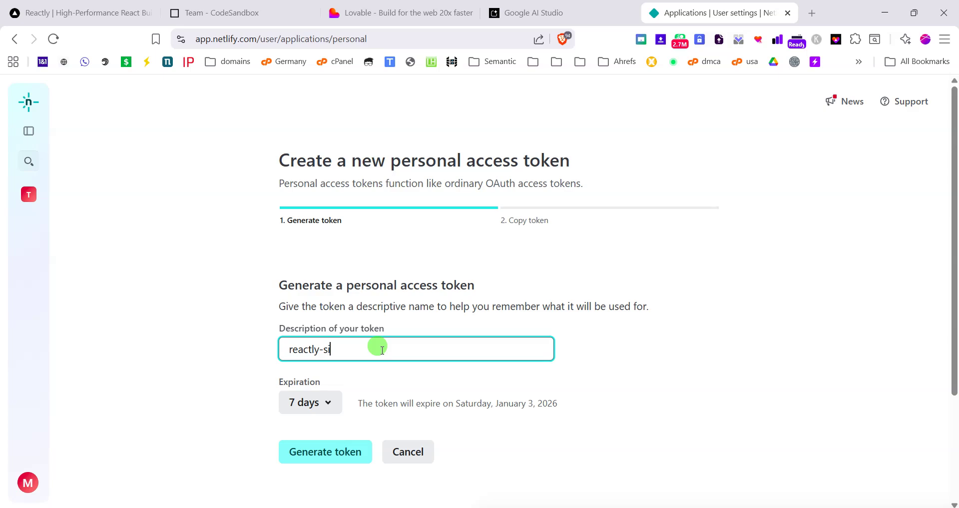
click(306, 402)
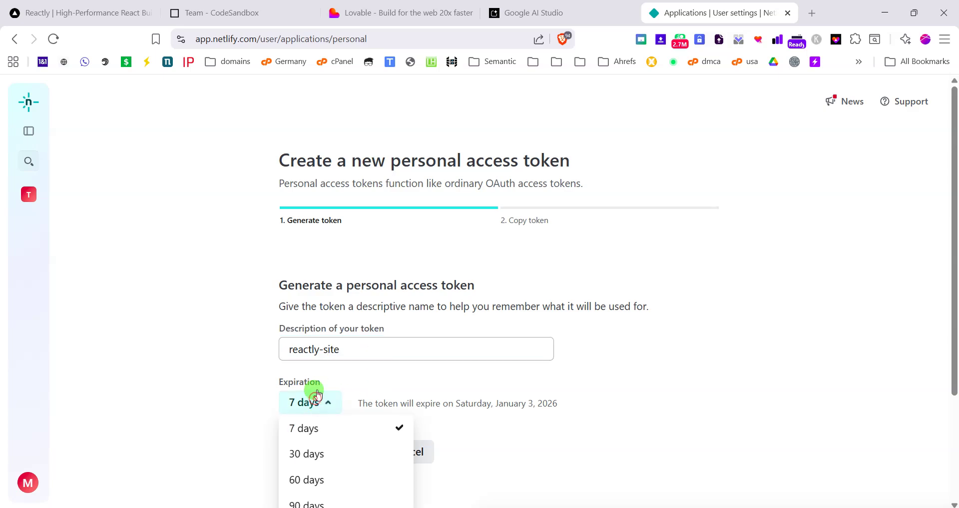
scroll(310, 400, down, 3)
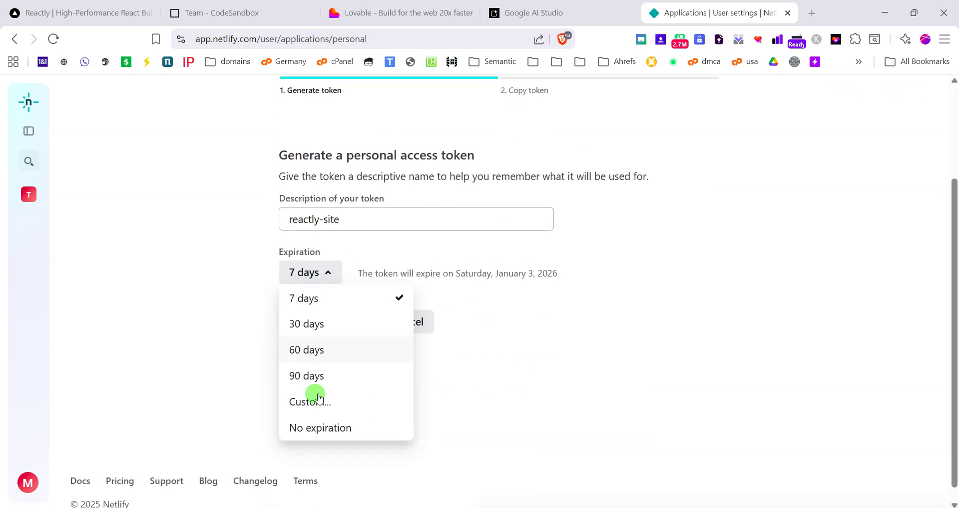
click(342, 430)
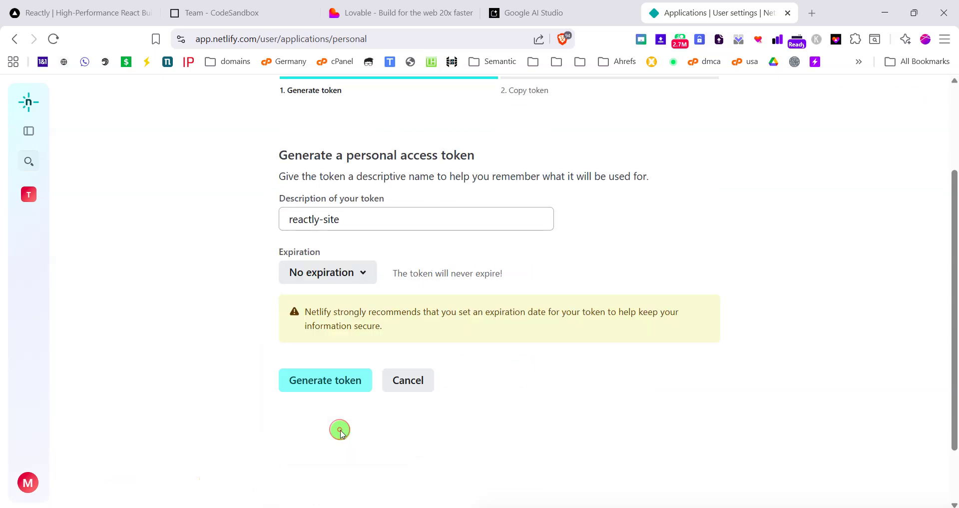
click(322, 379)
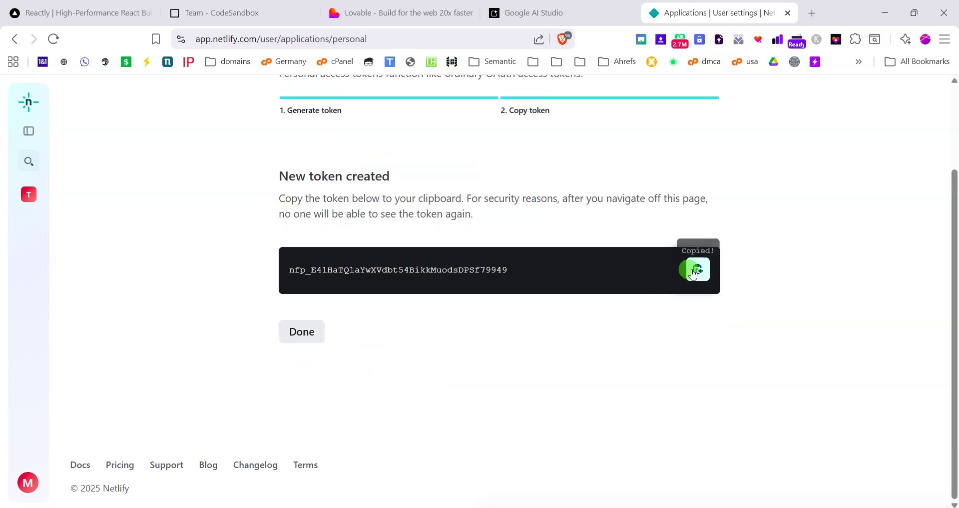
Return to Reactly, paste the Netlify access token into the Deploy to Cloud section and try to deploy.
click(88, 9)
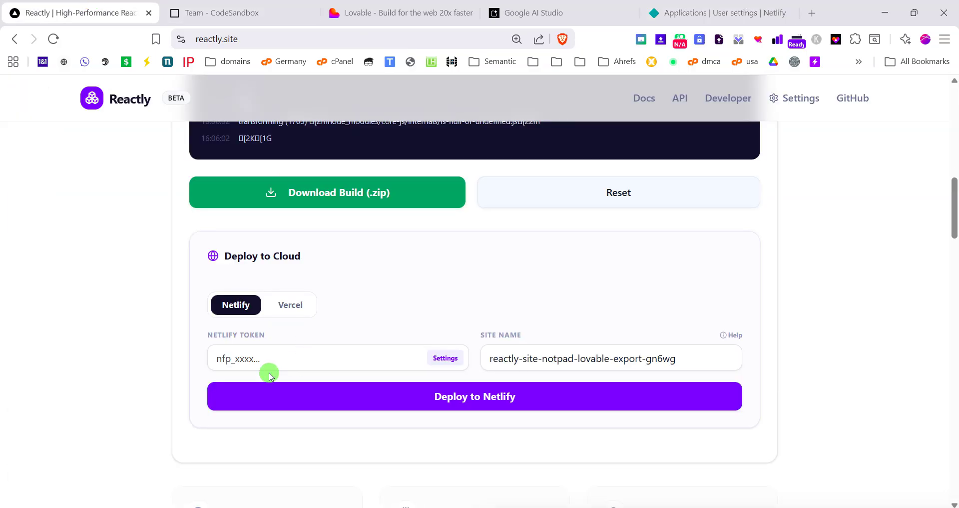
click(315, 355)
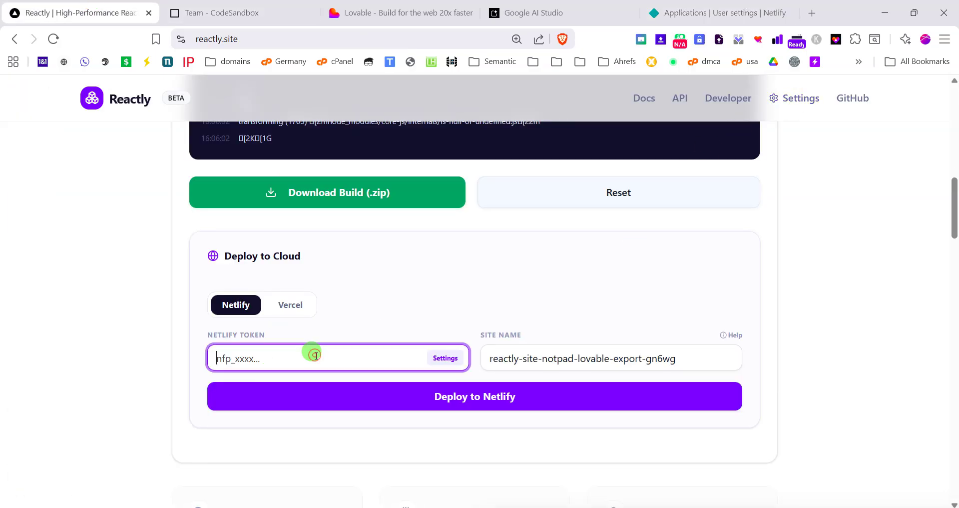
key(ctrl+v)
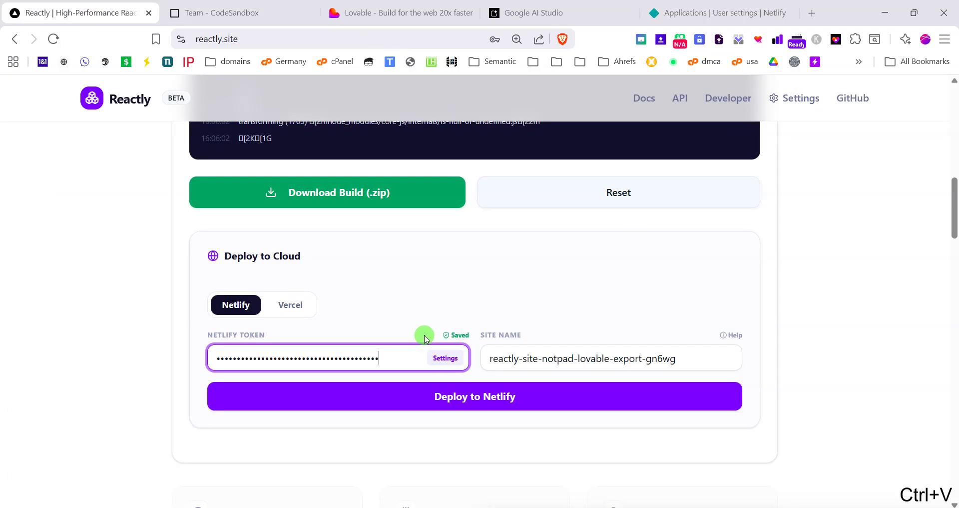
click(453, 396)
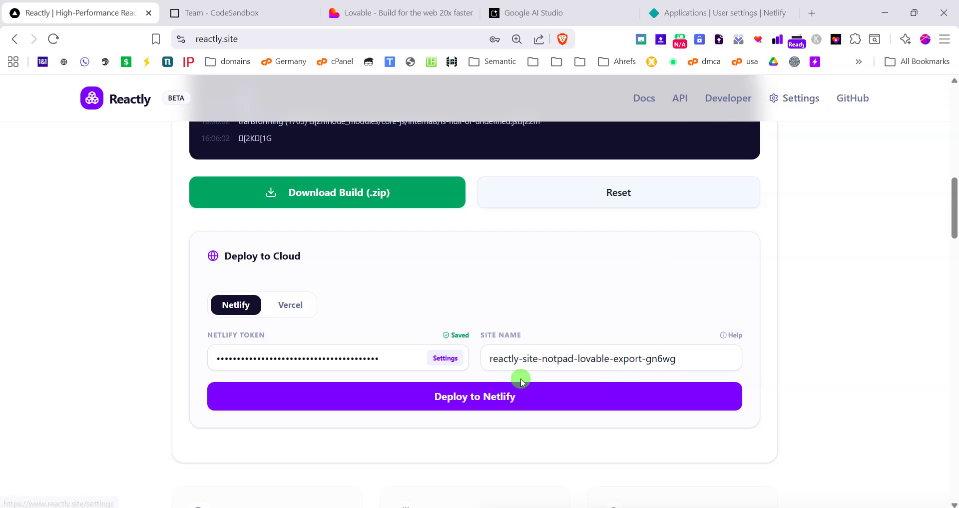
Paste the Netlify personal access token into Reactly's settings, save the changes and return to the build page.
scroll(444, 338, up, 1)
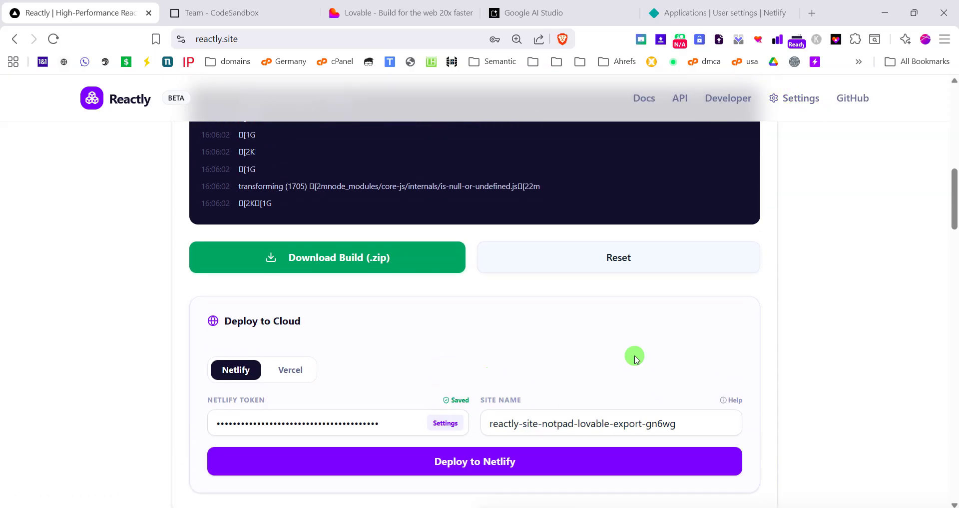
click(799, 98)
scroll(448, 302, down, 6)
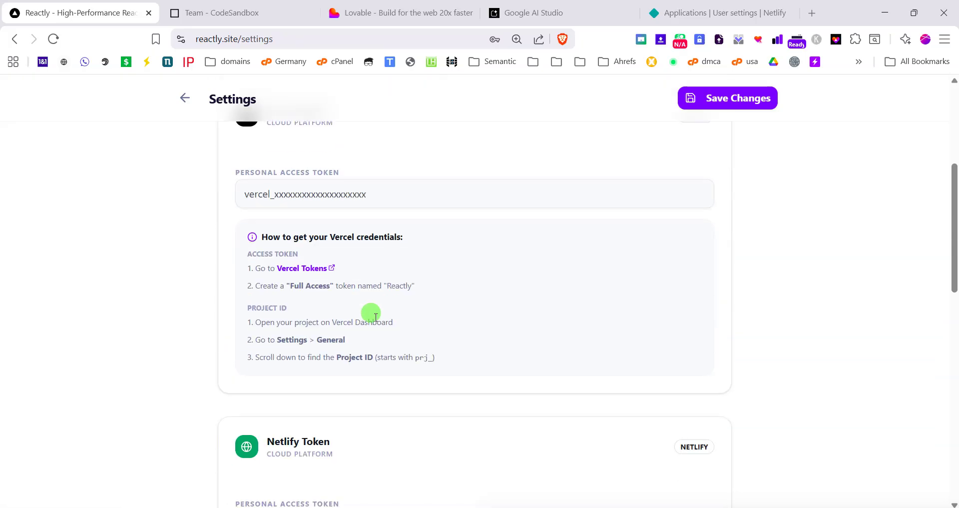
click(370, 326)
key(ctrl+v)
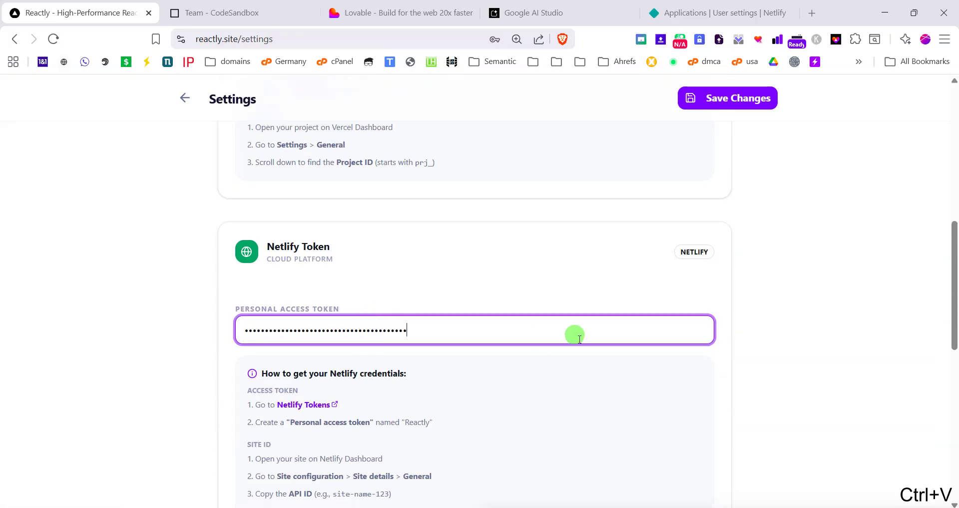
click(738, 98)
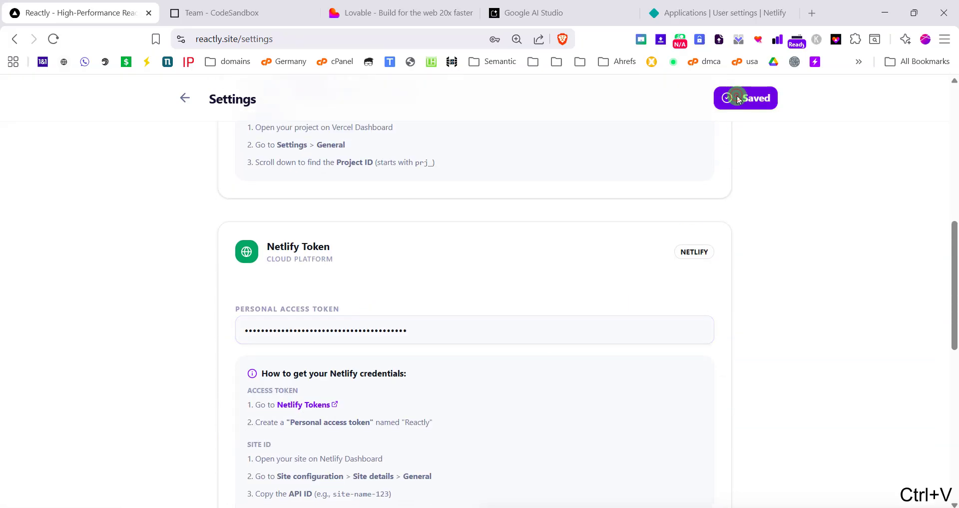
click(181, 102)
Upload notpad-lovable-export.zip from the Downloads folder again and start the build process.
scroll(306, 319, down, 5)
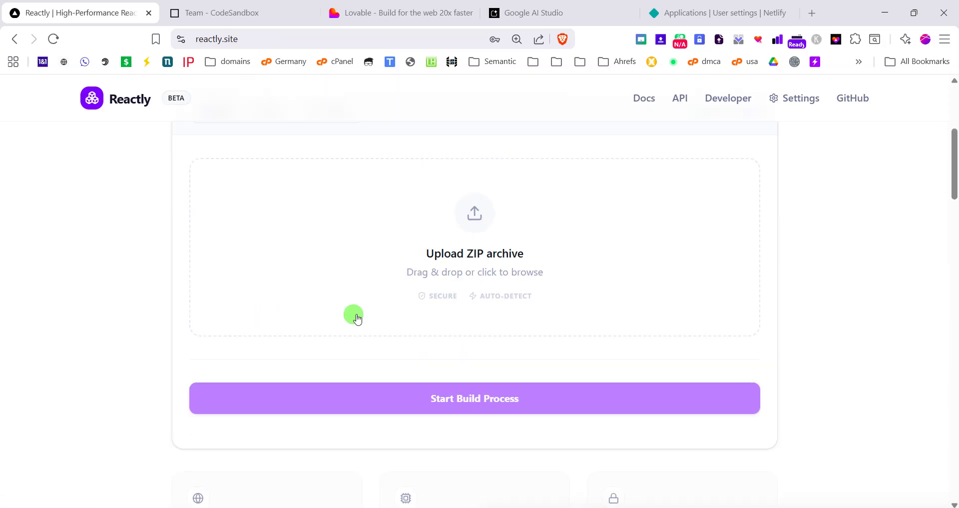
click(414, 260)
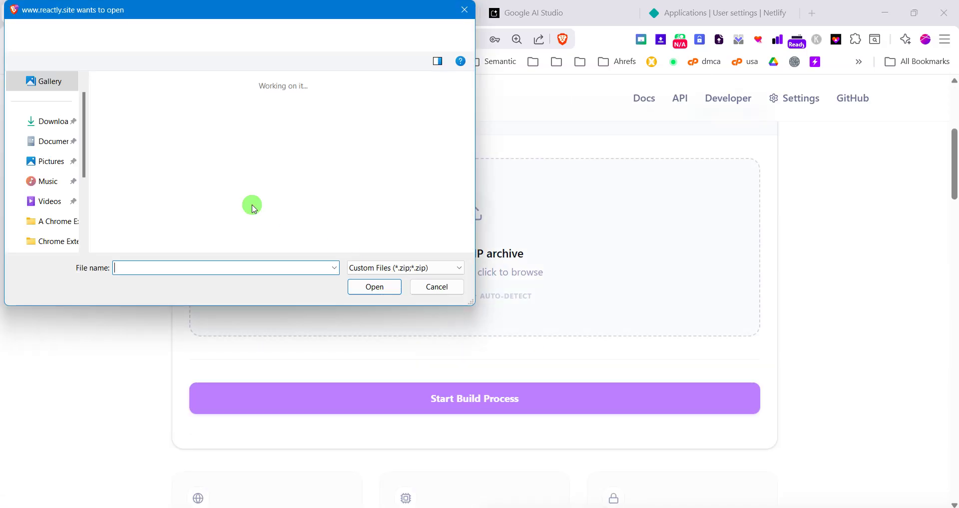
scroll(350, 210, down, 1)
scroll(358, 220, down, 1)
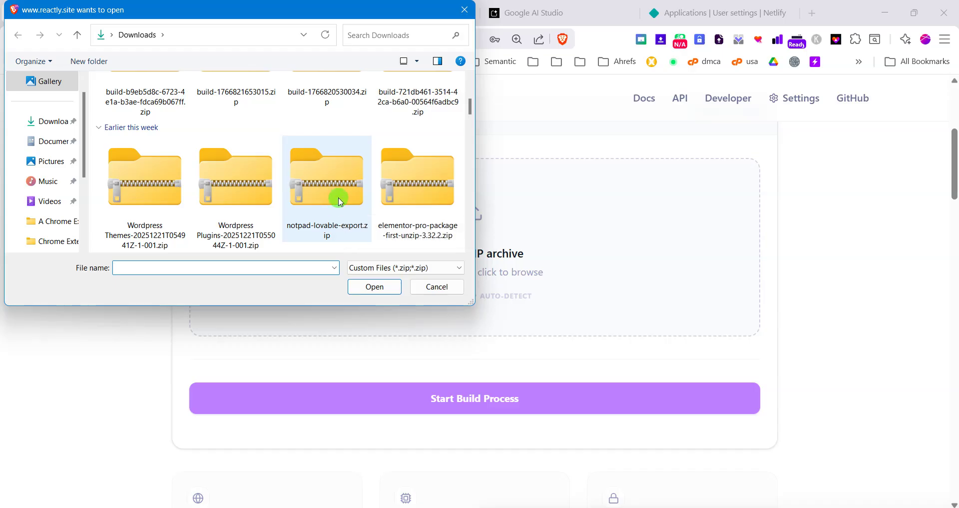
click(327, 187)
click(375, 286)
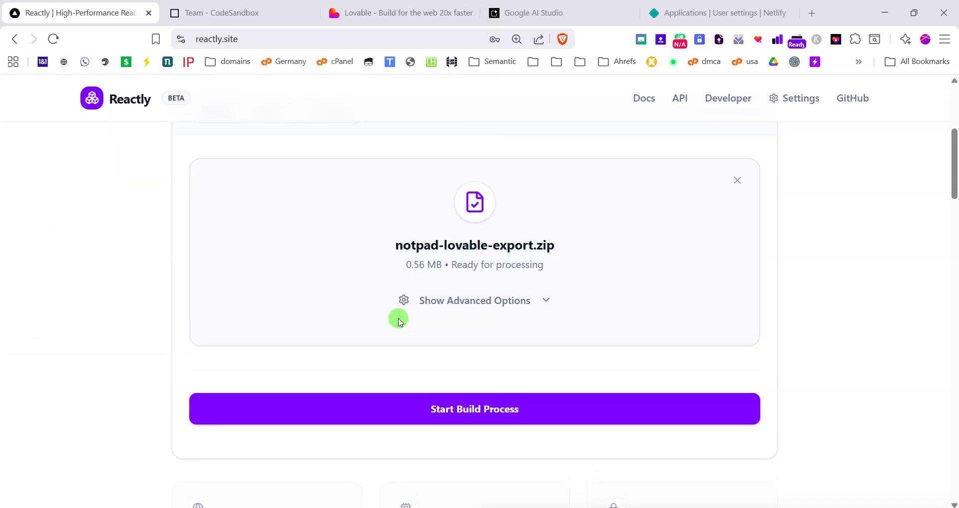
click(479, 418)
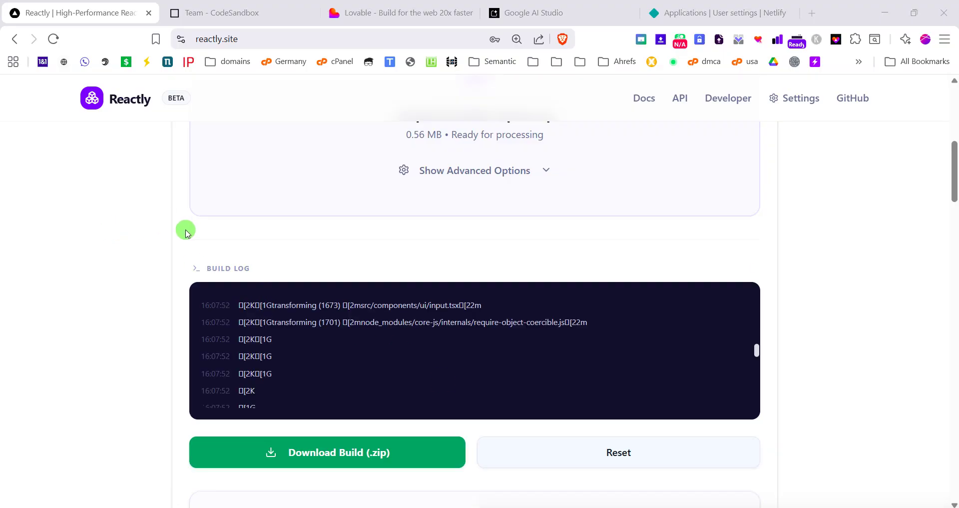
Deploy the finished build to Netlify with the saved token and suggested site name, and open the live site.
scroll(440, 344, down, 2)
scroll(390, 357, down, 2)
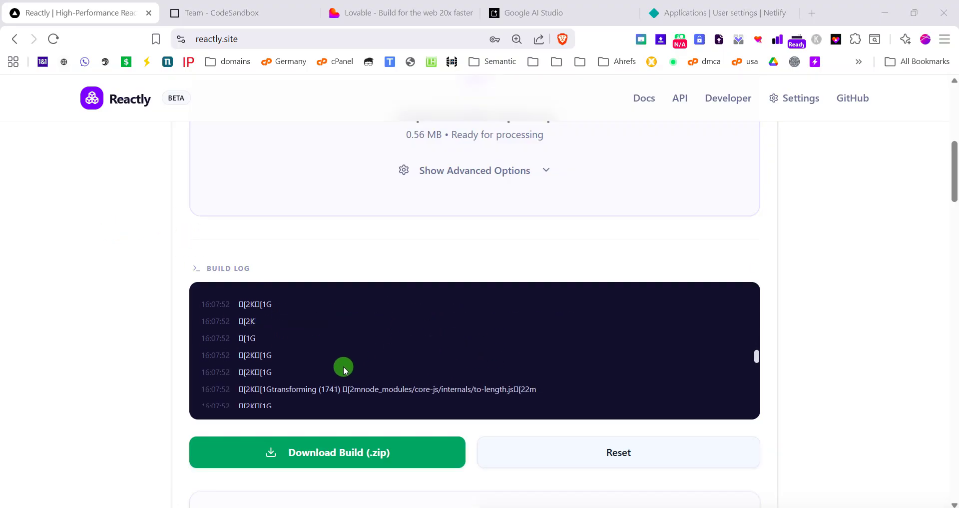
scroll(188, 359, down, 5)
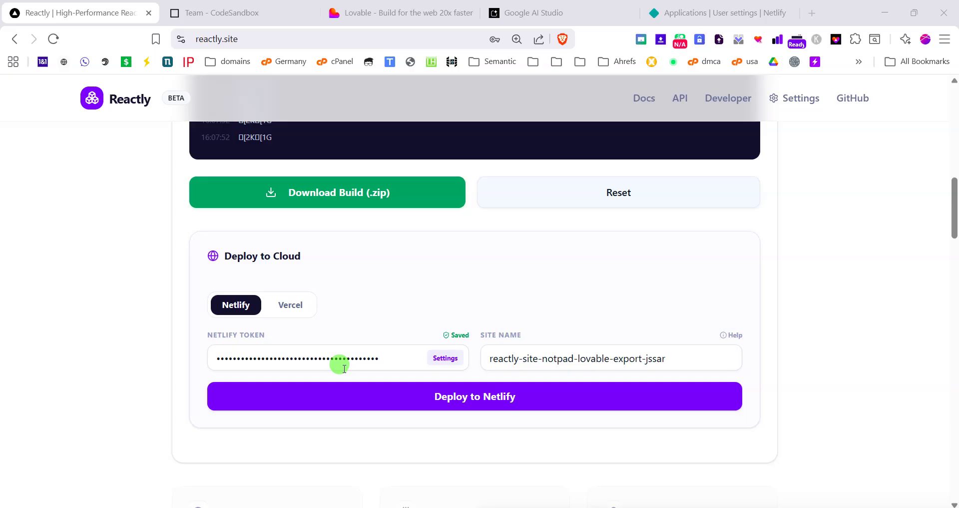
click(478, 392)
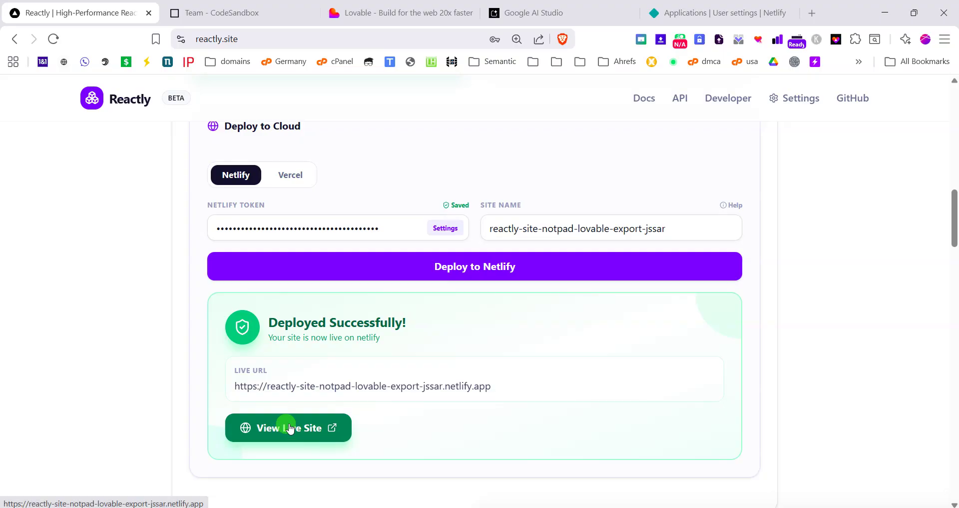
click(331, 438)
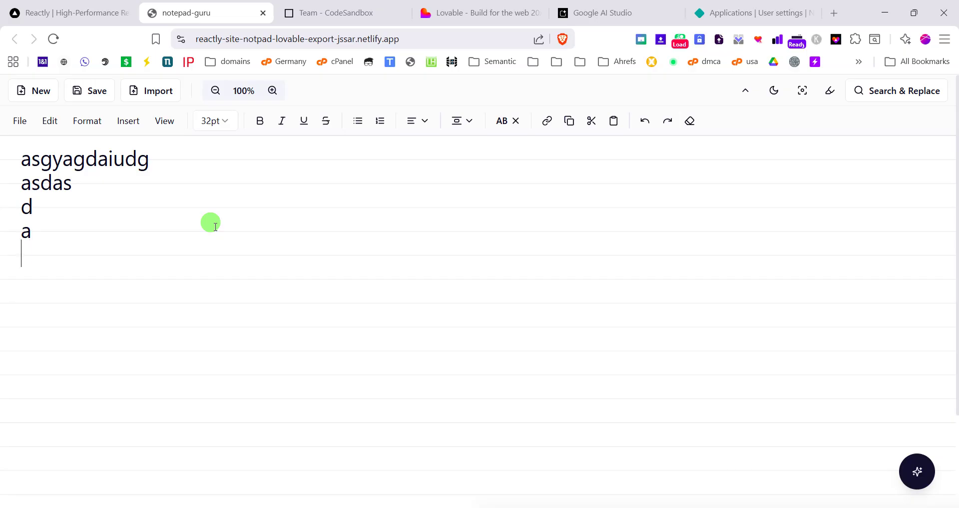
Return to Reactly, highlight the deployed site's live URL and review the recent builds in the history.
click(80, 11)
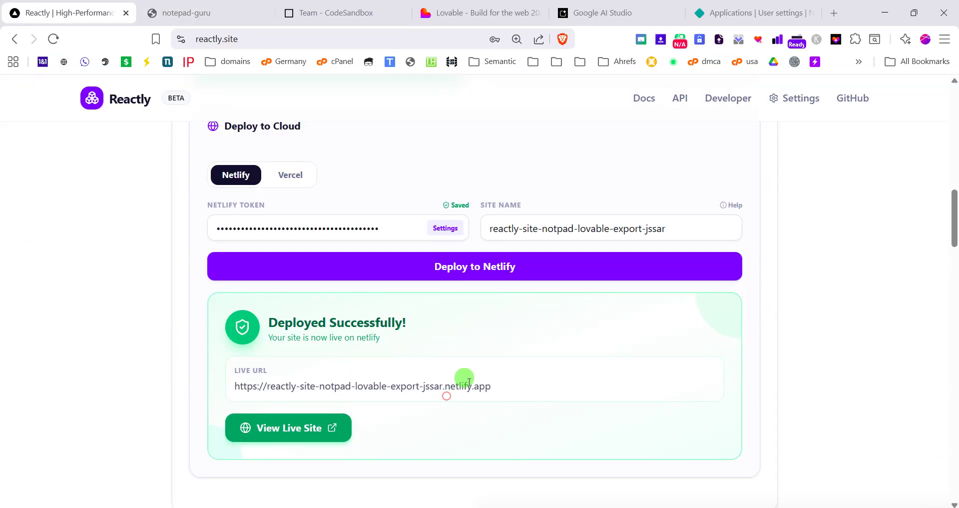
drag(469, 382, 223, 380)
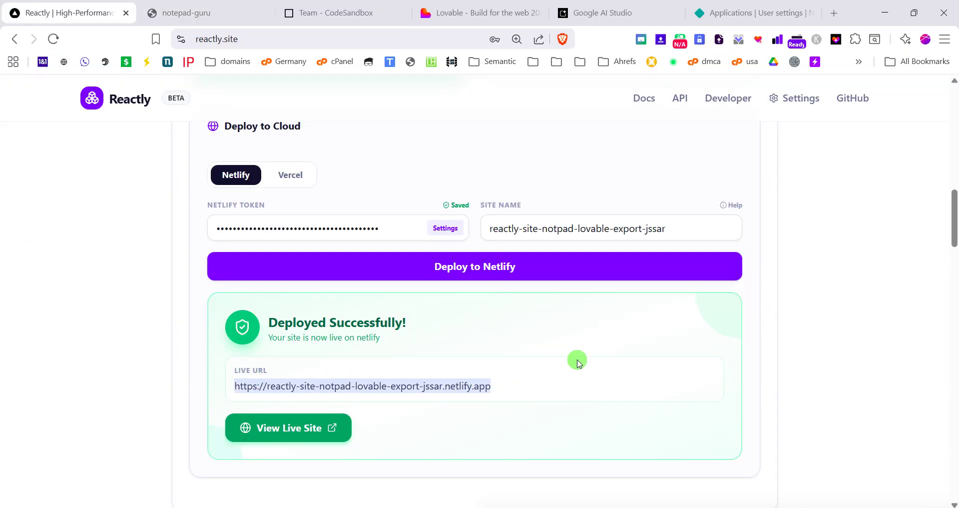
scroll(657, 411, up, 10)
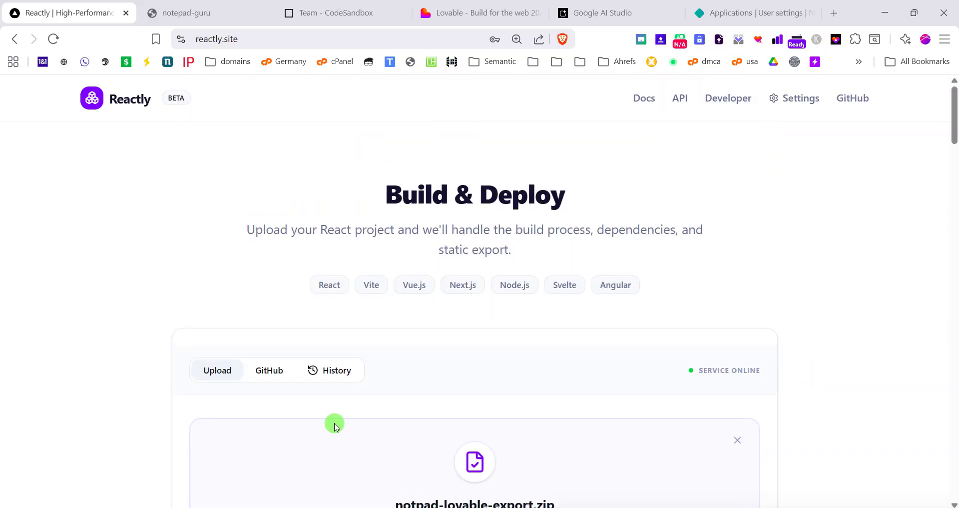
click(337, 371)
scroll(380, 285, down, 4)
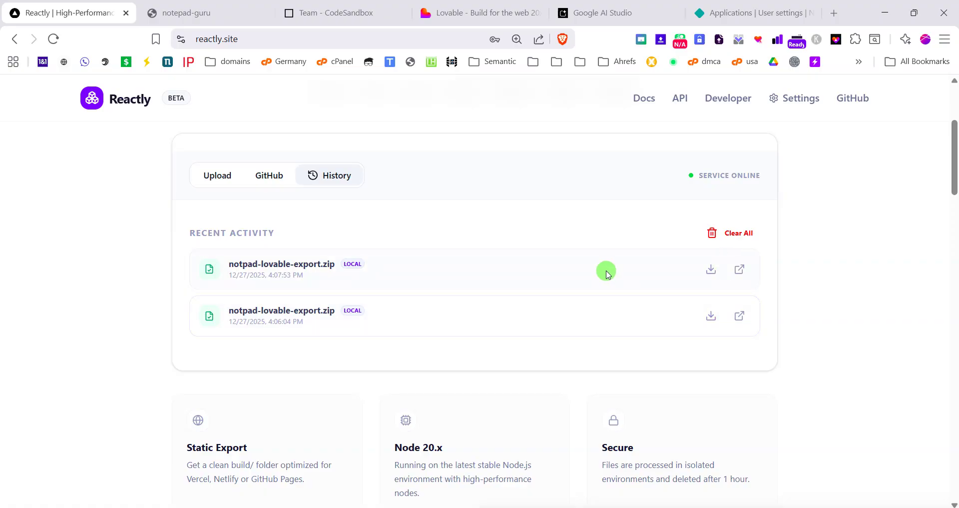
scroll(557, 299, up, 1)
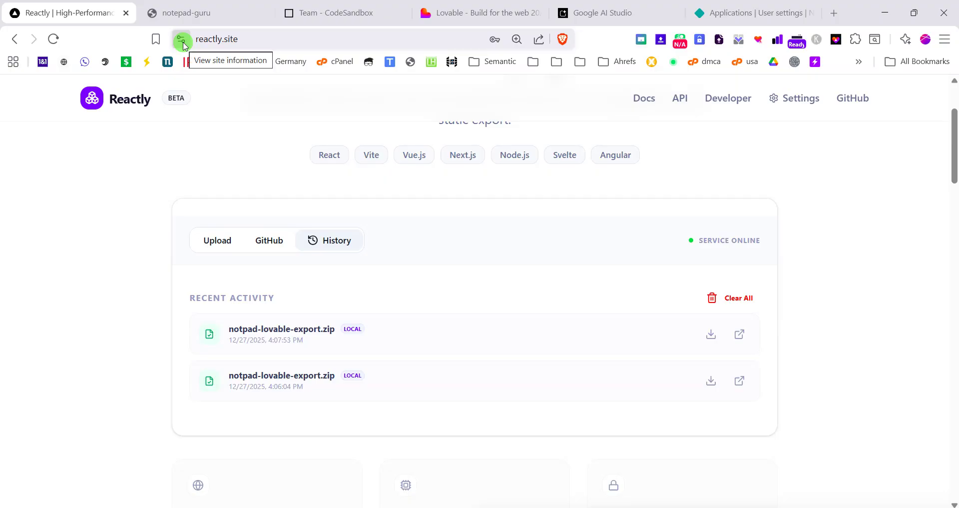
Open the API reference, look through the build endpoint's parameters, code examples and official SDKs, and return to the home page.
scroll(490, 310, up, 2)
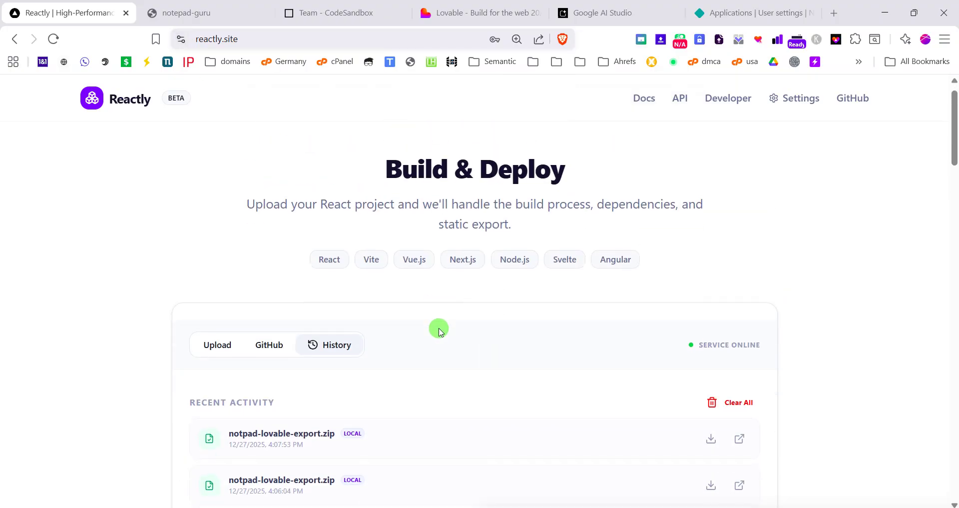
scroll(439, 331, down, 2)
scroll(337, 308, down, 1)
scroll(364, 244, up, 4)
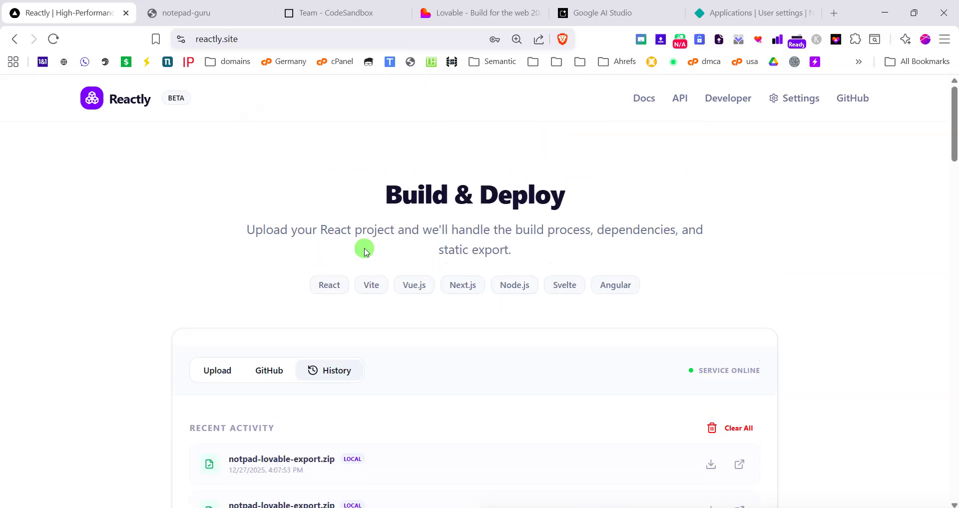
click(672, 98)
scroll(382, 210, down, 6)
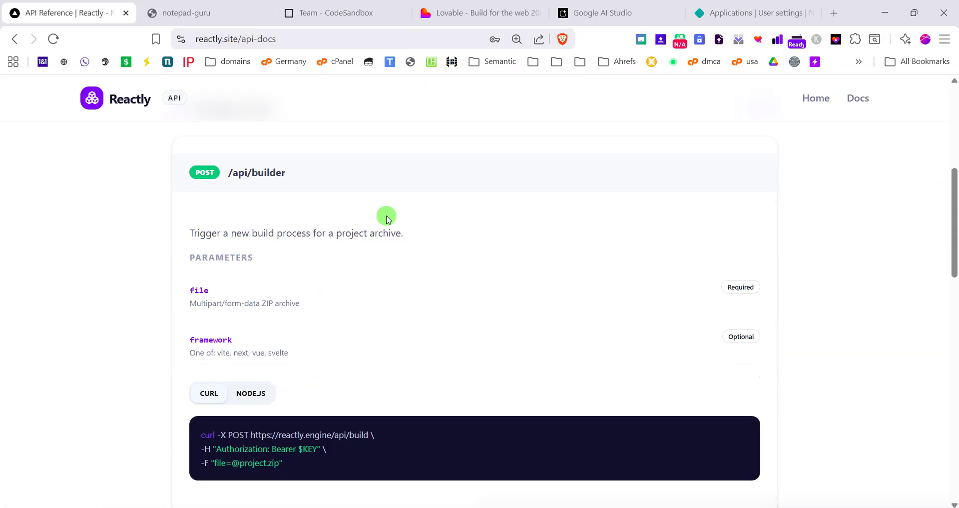
scroll(387, 218, down, 17)
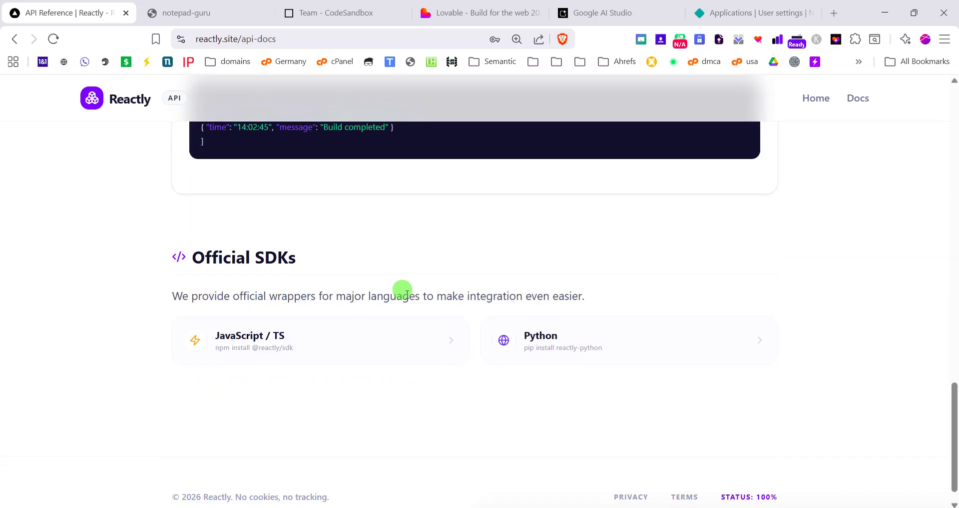
click(697, 104)
click(818, 98)
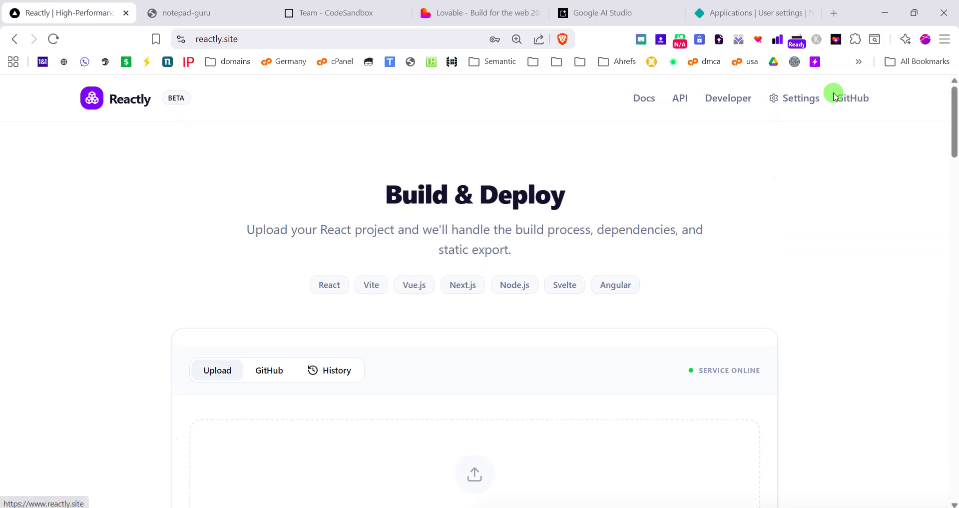
Open the documentation, read through its environment variable and static export sections, and return to the home page.
click(643, 103)
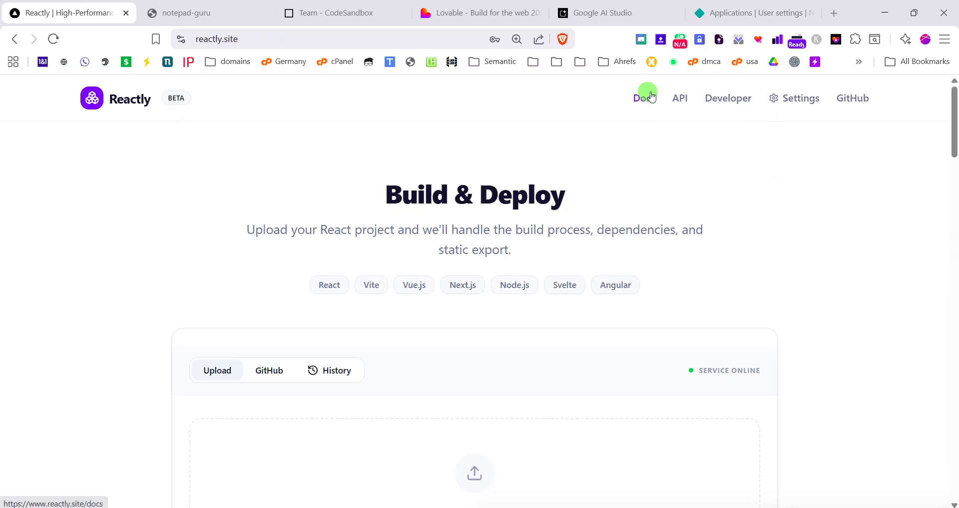
scroll(499, 244, down, 4)
scroll(498, 243, down, 12)
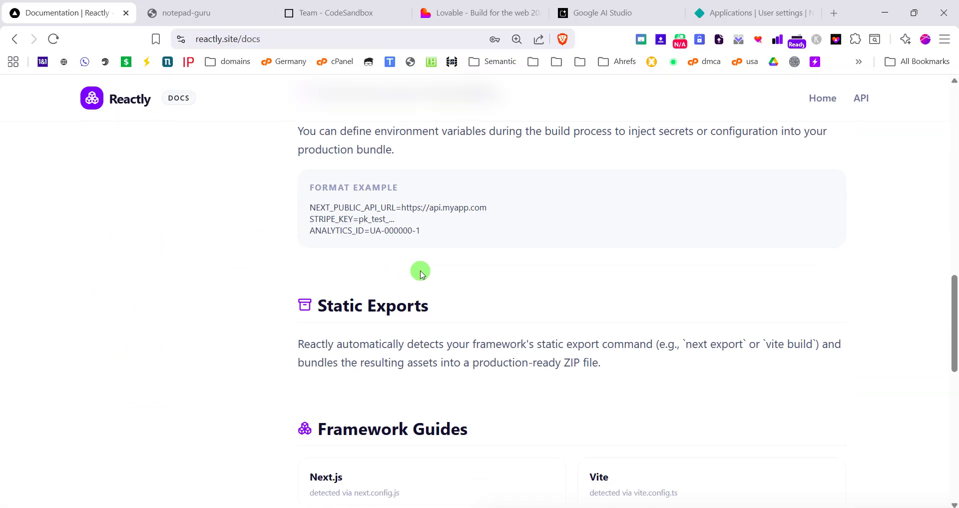
scroll(421, 270, up, 15)
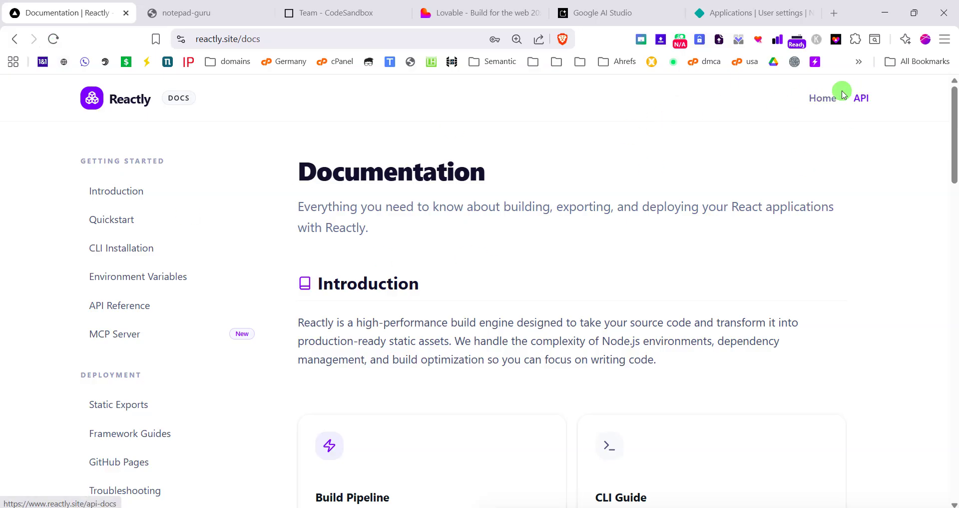
click(820, 95)
Review the home page's supported frameworks, upload area, feature cards and explanation of how the build works.
scroll(525, 193, down, 10)
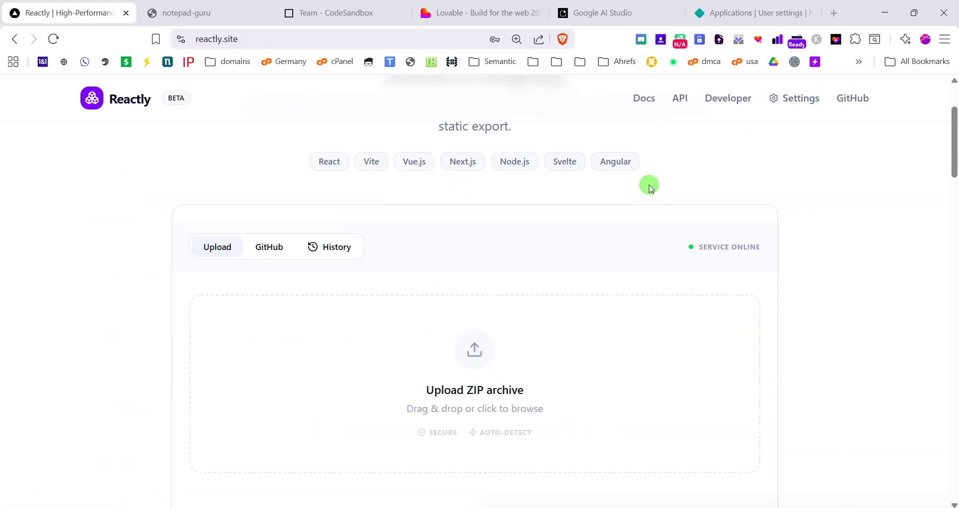
scroll(422, 280, up, 10)
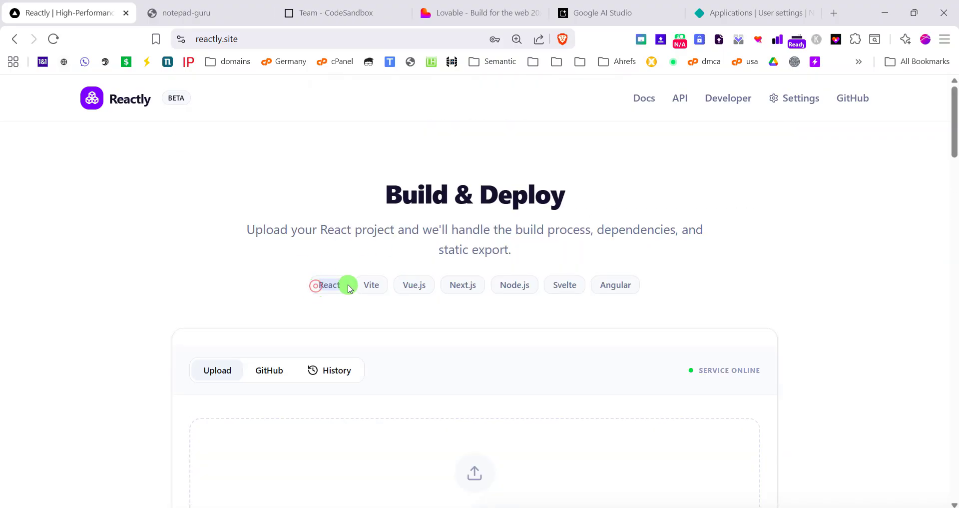
click(364, 284)
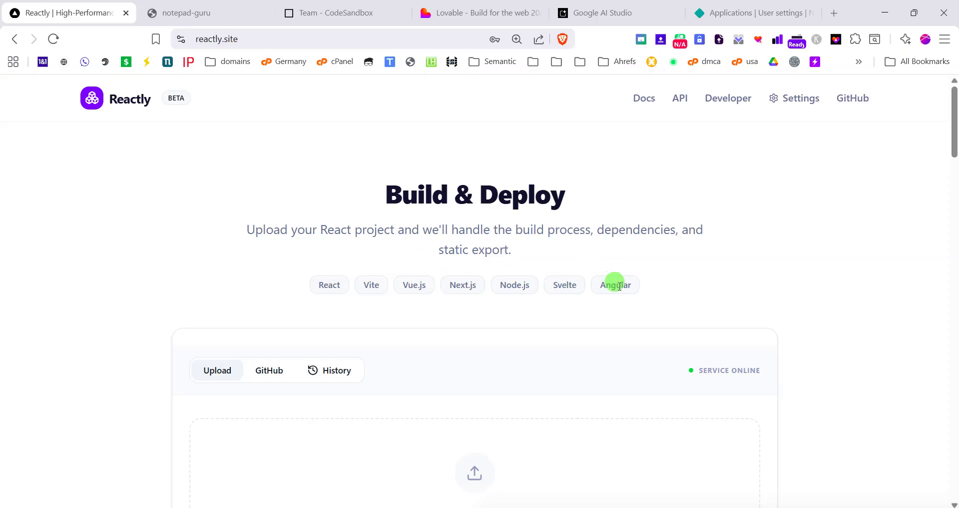
scroll(503, 308, down, 3)
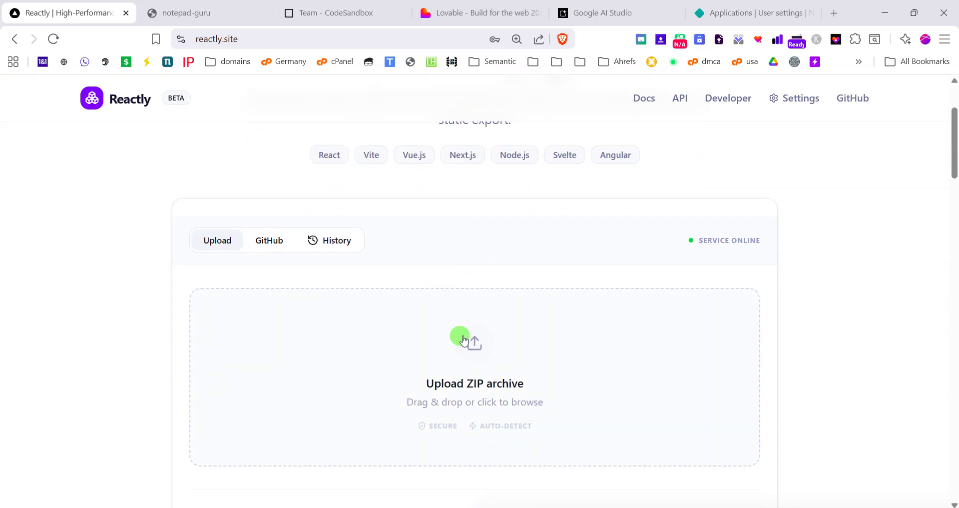
scroll(467, 336, down, 10)
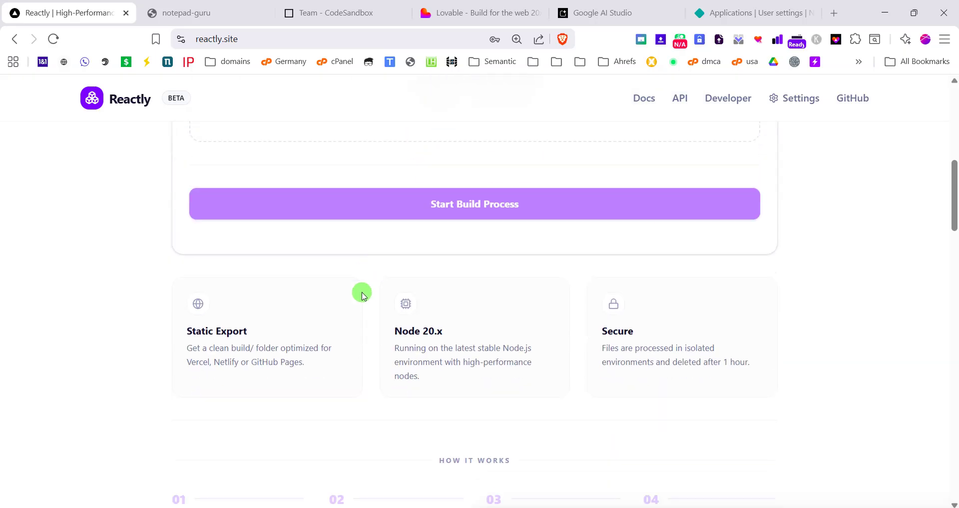
scroll(265, 240, down, 3)
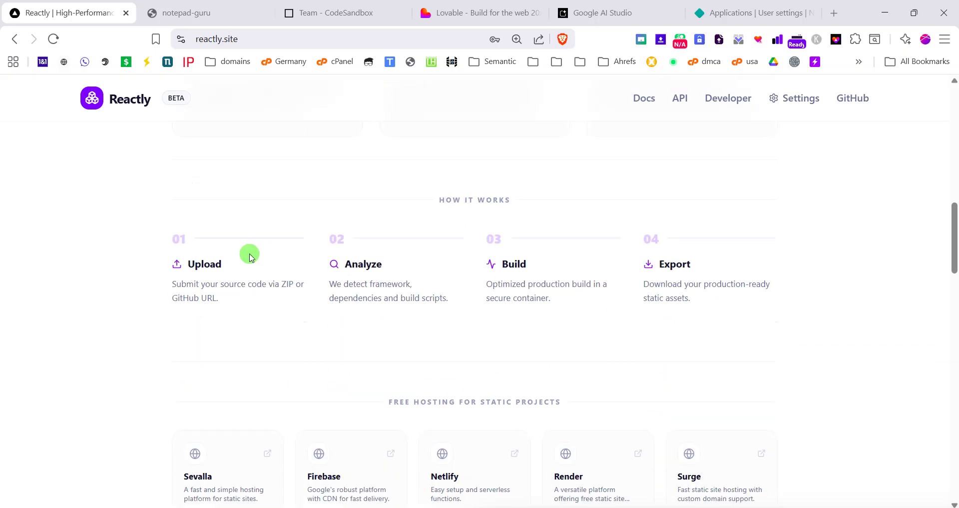
Examine the free hosting providers listed for static projects on the home page.
scroll(300, 245, down, 1)
scroll(629, 205, down, 5)
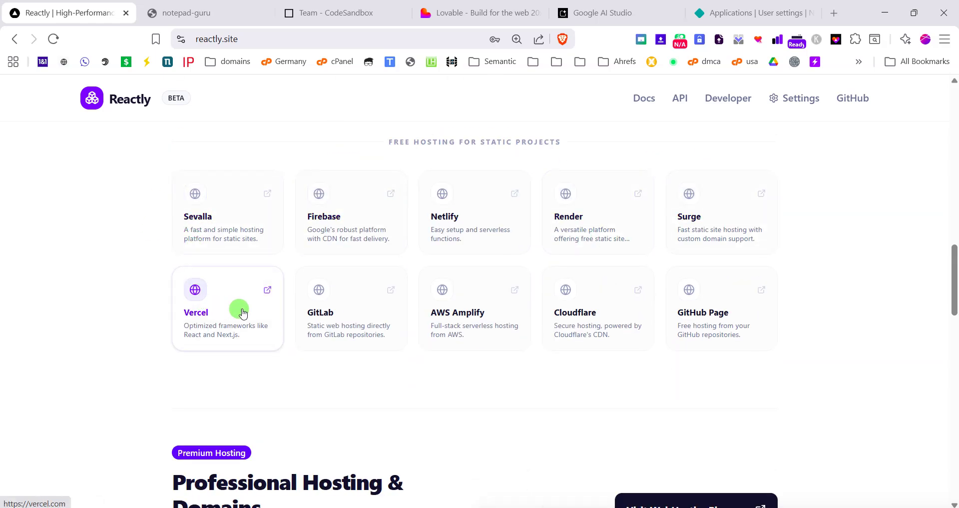
scroll(520, 260, up, 5)
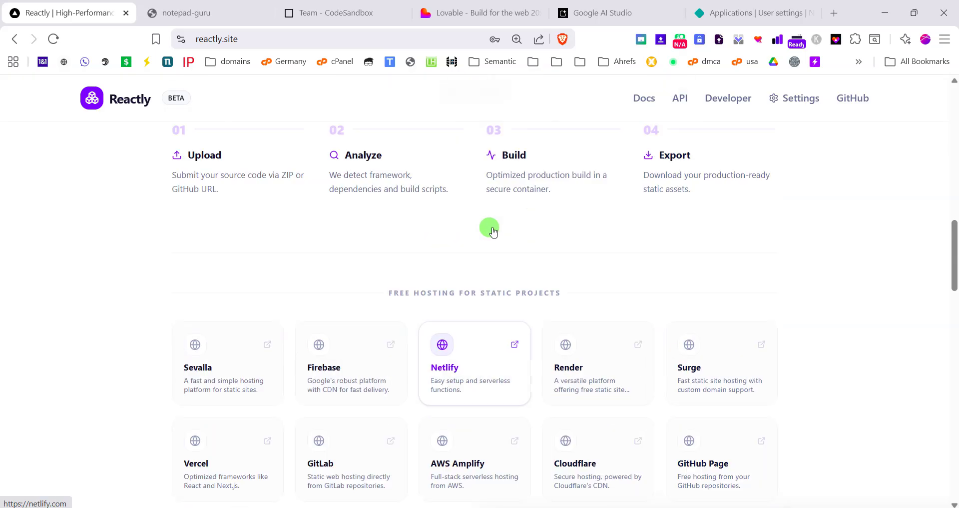
scroll(409, 294, up, 5)
scroll(406, 295, down, 7)
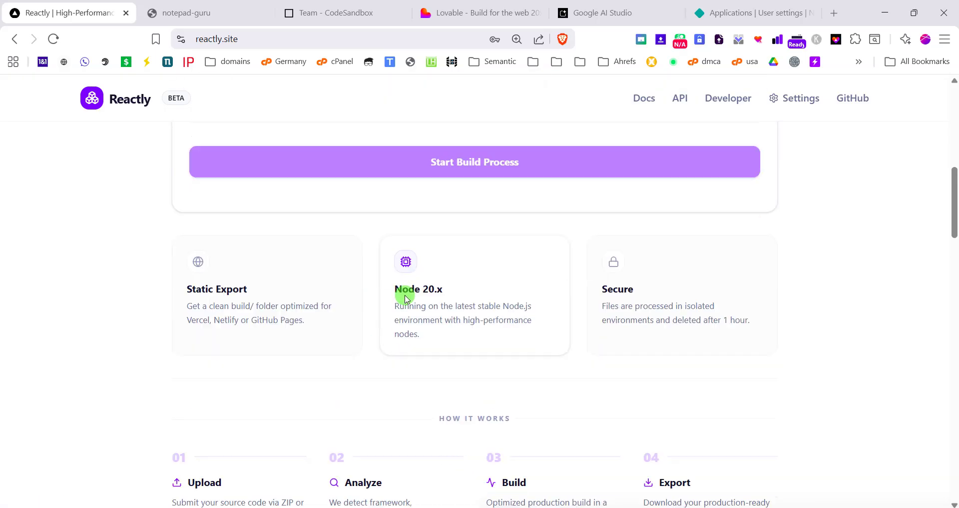
scroll(405, 297, down, 1)
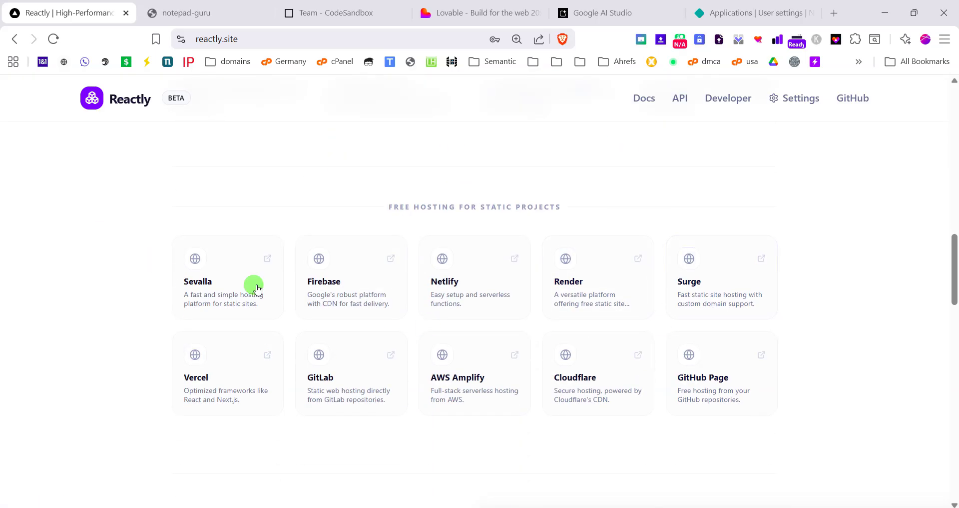
scroll(454, 314, down, 4)
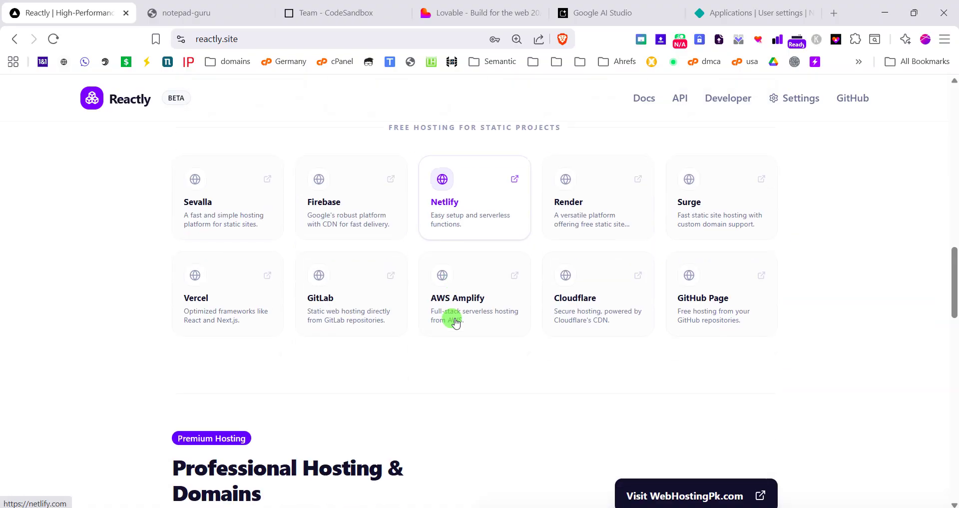
Compare the Freelancer, Starter and Business hosting plans and look over the MCP server section at the page's end.
scroll(287, 268, down, 5)
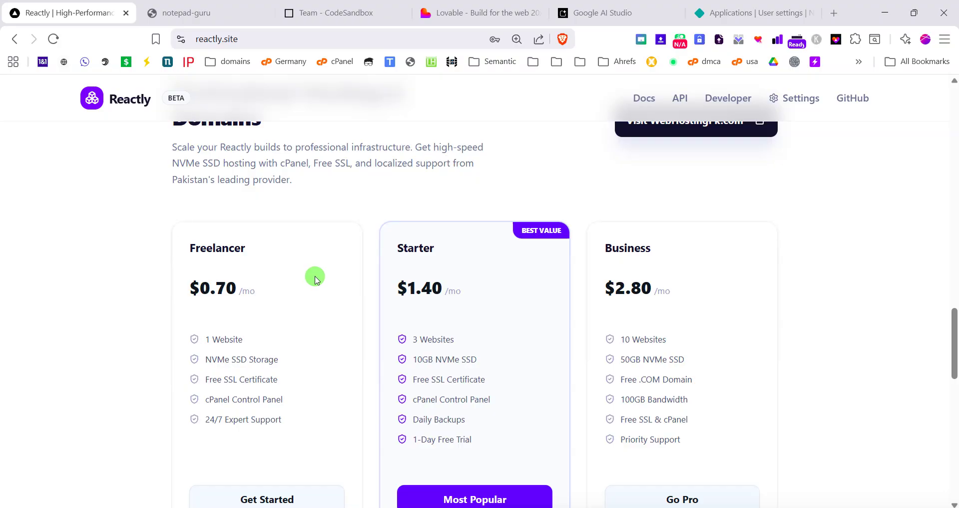
scroll(359, 270, down, 2)
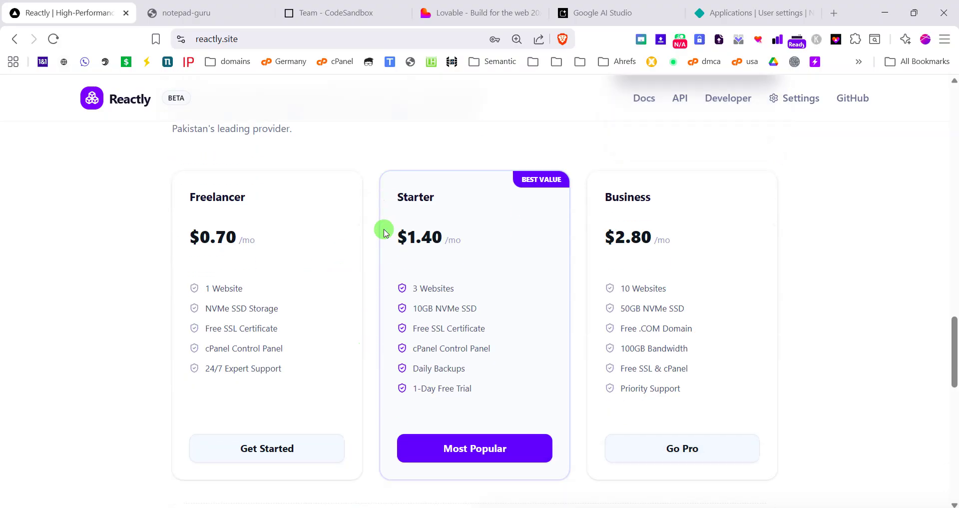
scroll(475, 245, up, 1)
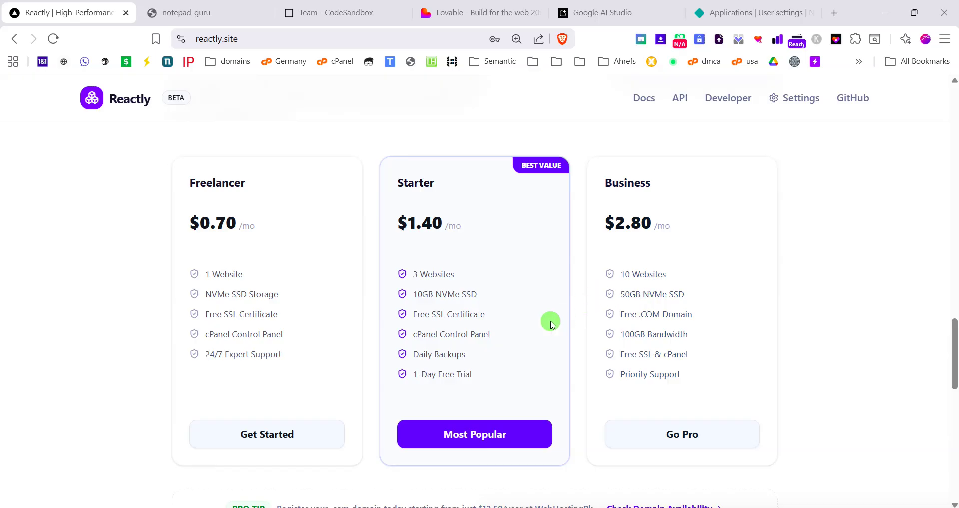
scroll(550, 315, down, 1)
scroll(400, 264, down, 1)
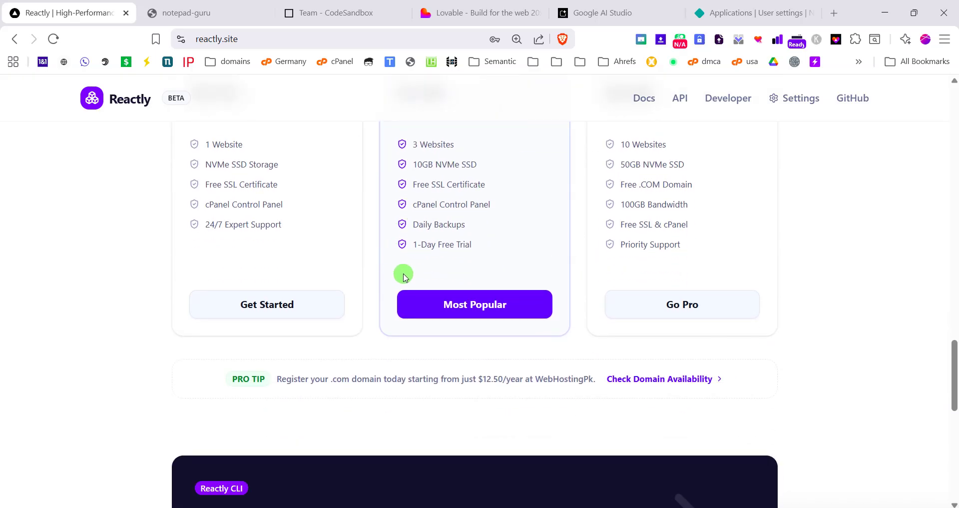
scroll(455, 368, down, 8)
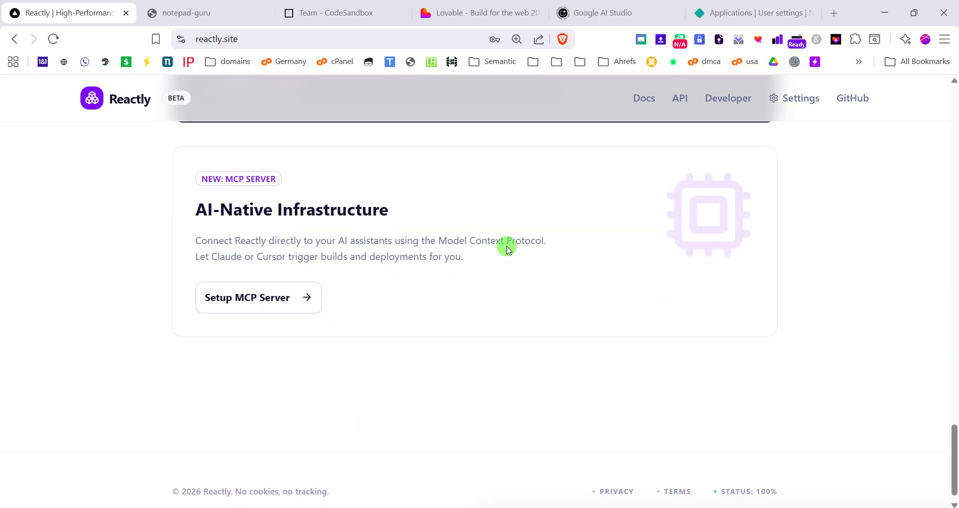
Open the developer page, read the creator's expertise and ventures, and return to the home page.
click(729, 100)
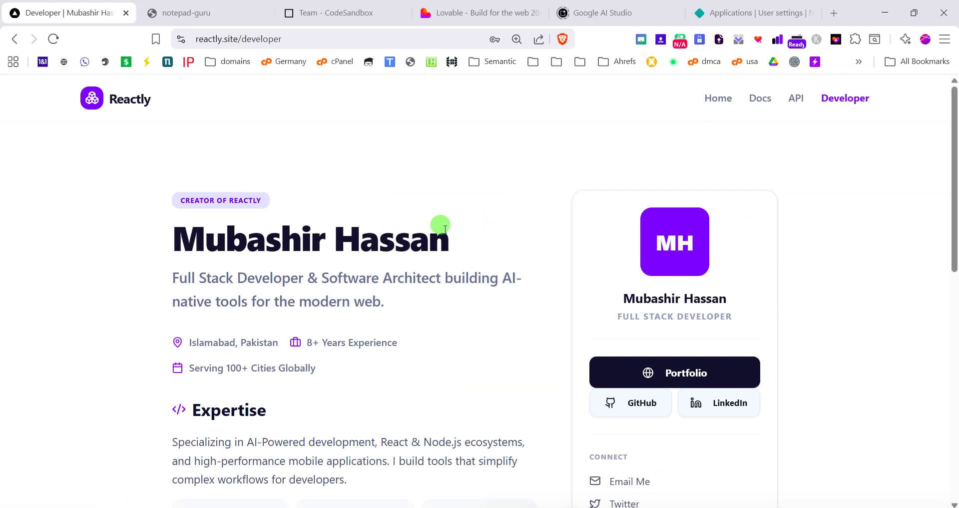
scroll(439, 227, down, 4)
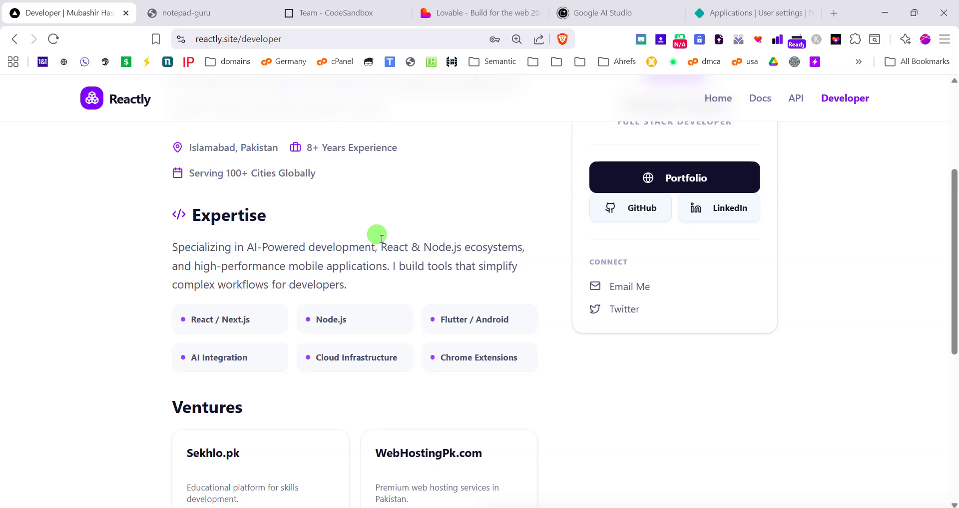
scroll(393, 272, up, 3)
scroll(395, 273, down, 5)
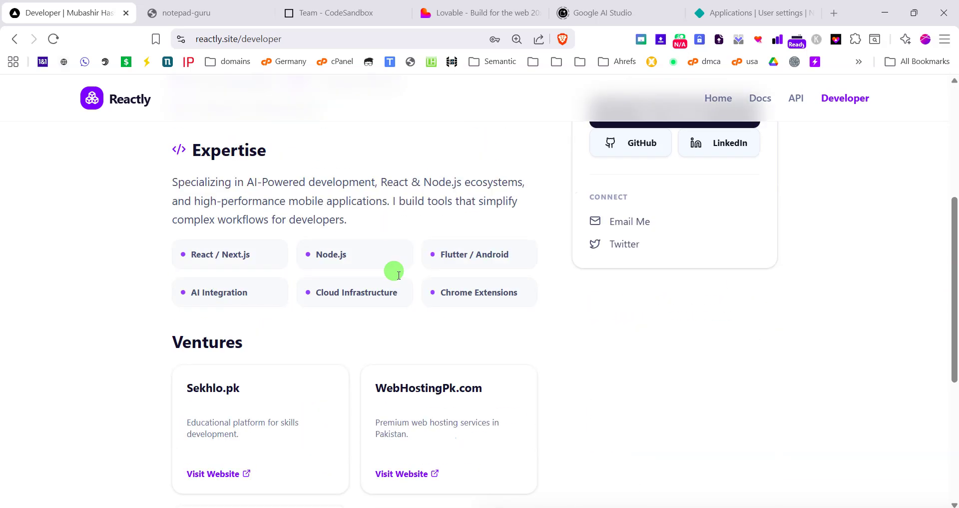
scroll(395, 273, down, 5)
scroll(398, 272, up, 10)
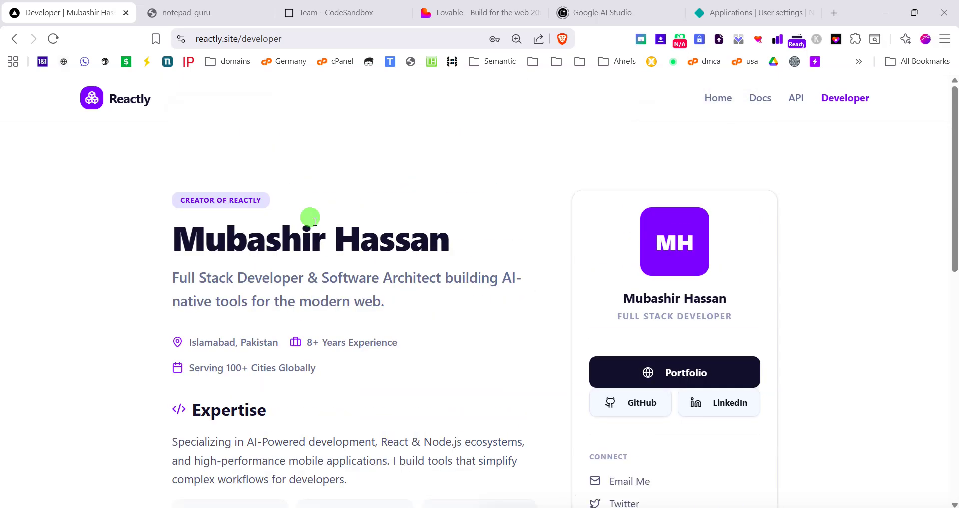
click(120, 111)
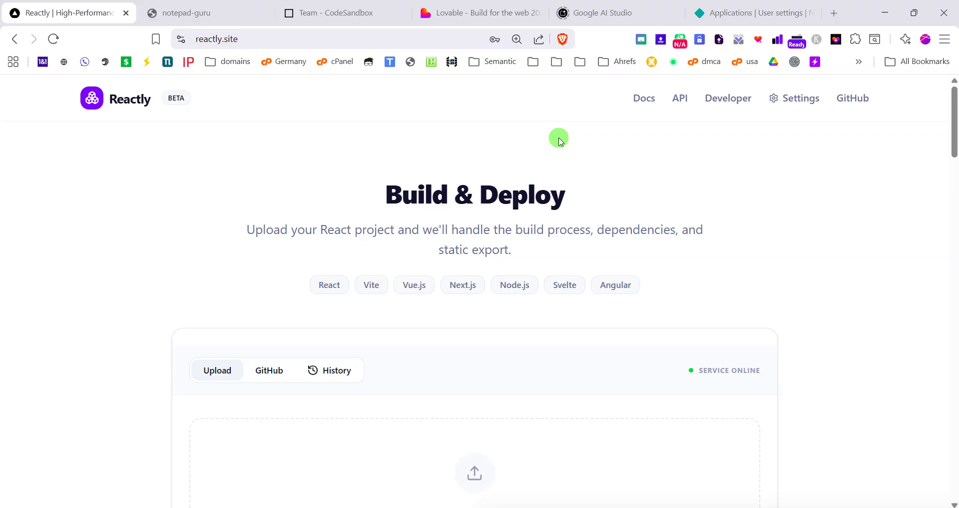